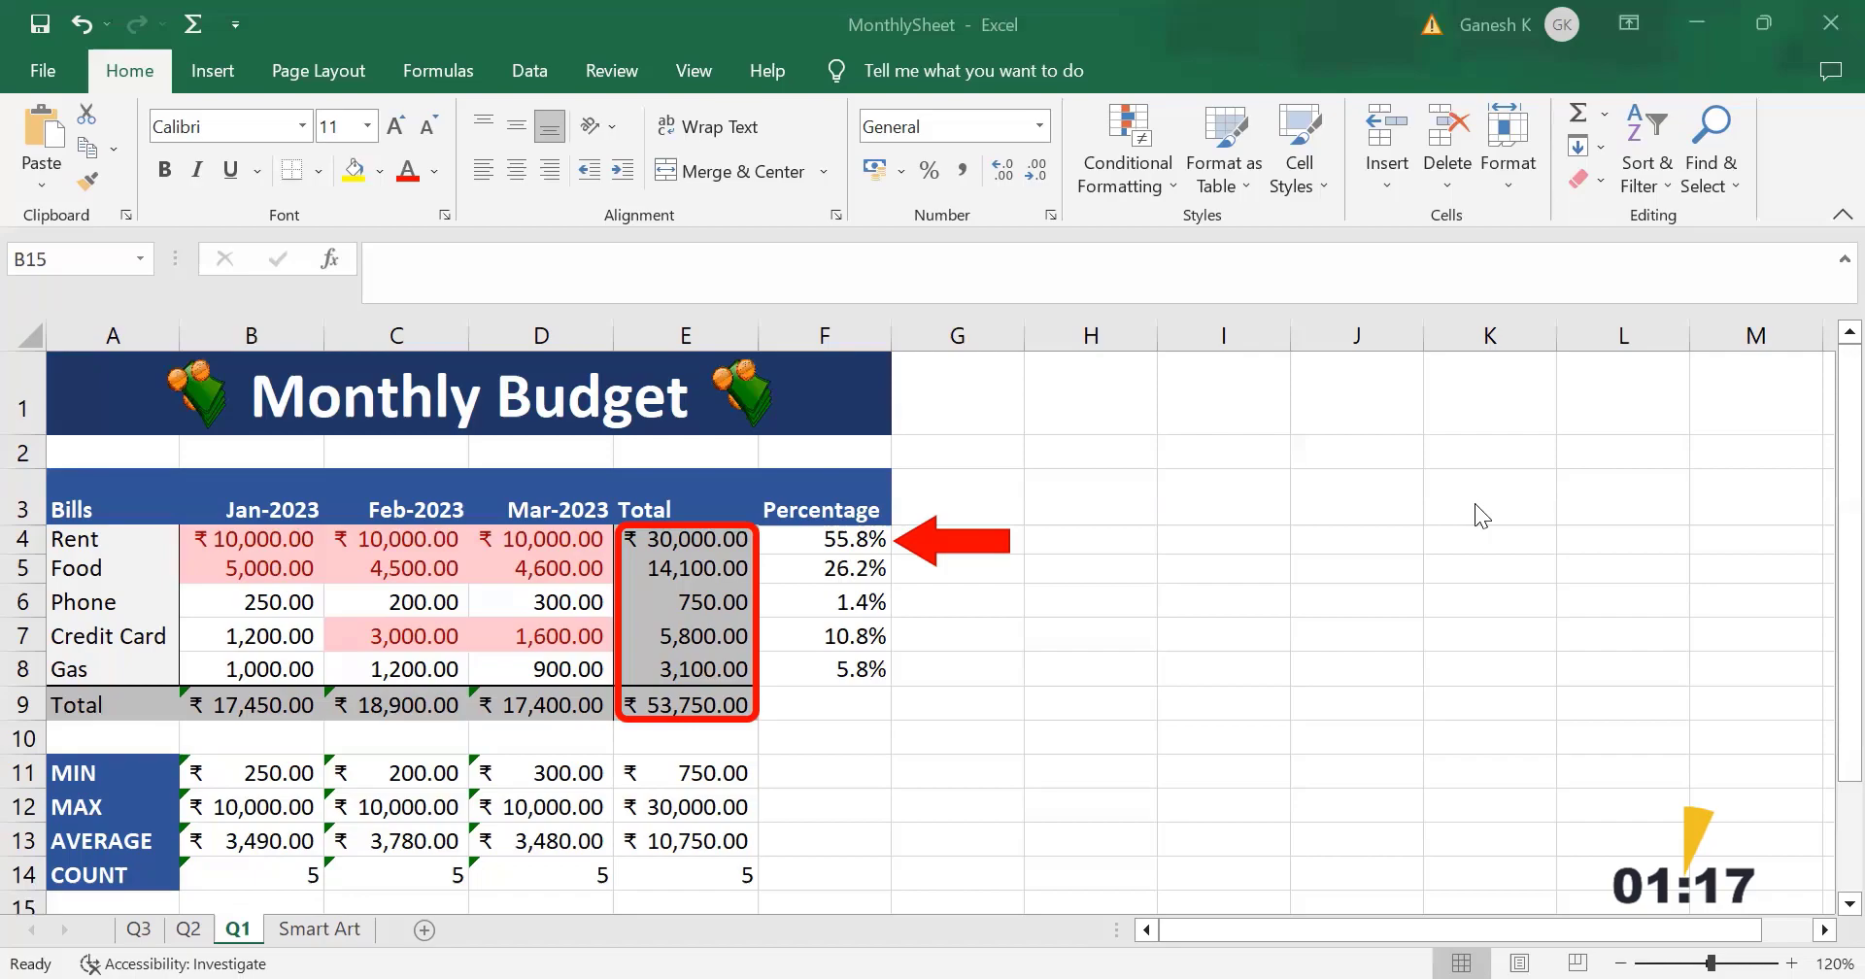
# Step: Insert a 2-D clustered column chart of the January to March bills from cells A3:D8
pyautogui.moveTo(78, 509); pyautogui.dragTo(563, 673)
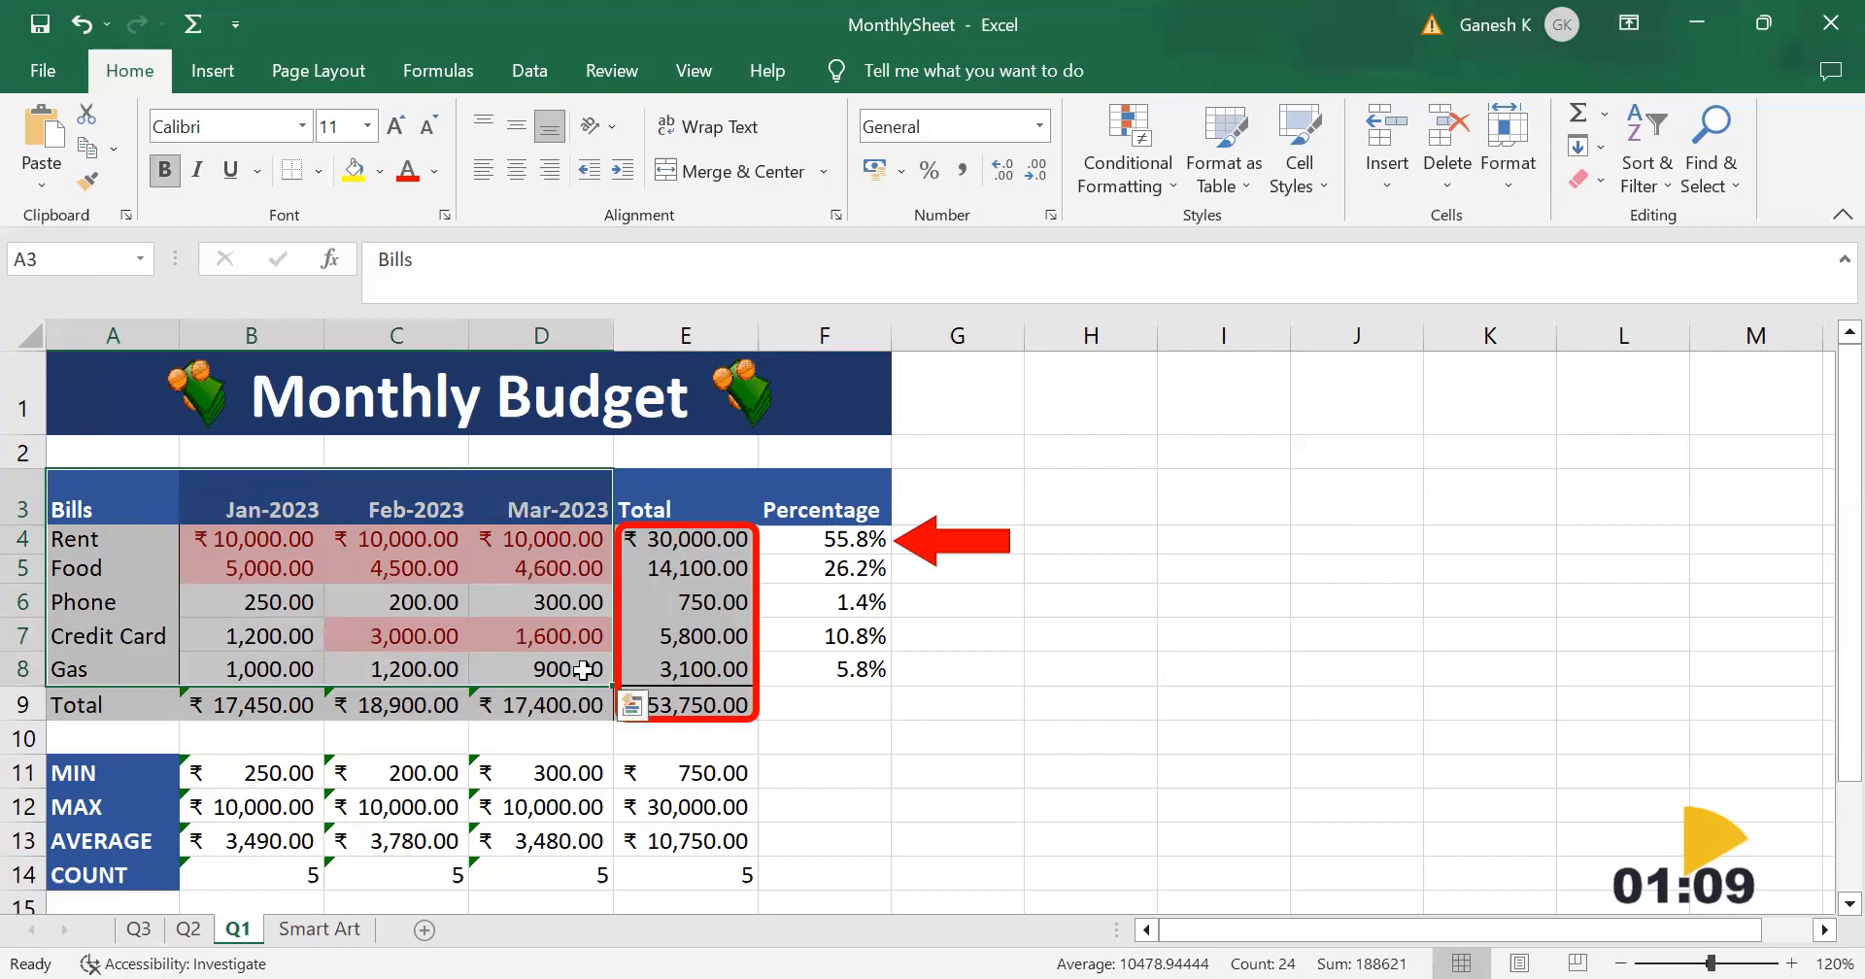
pyautogui.click(212, 78)
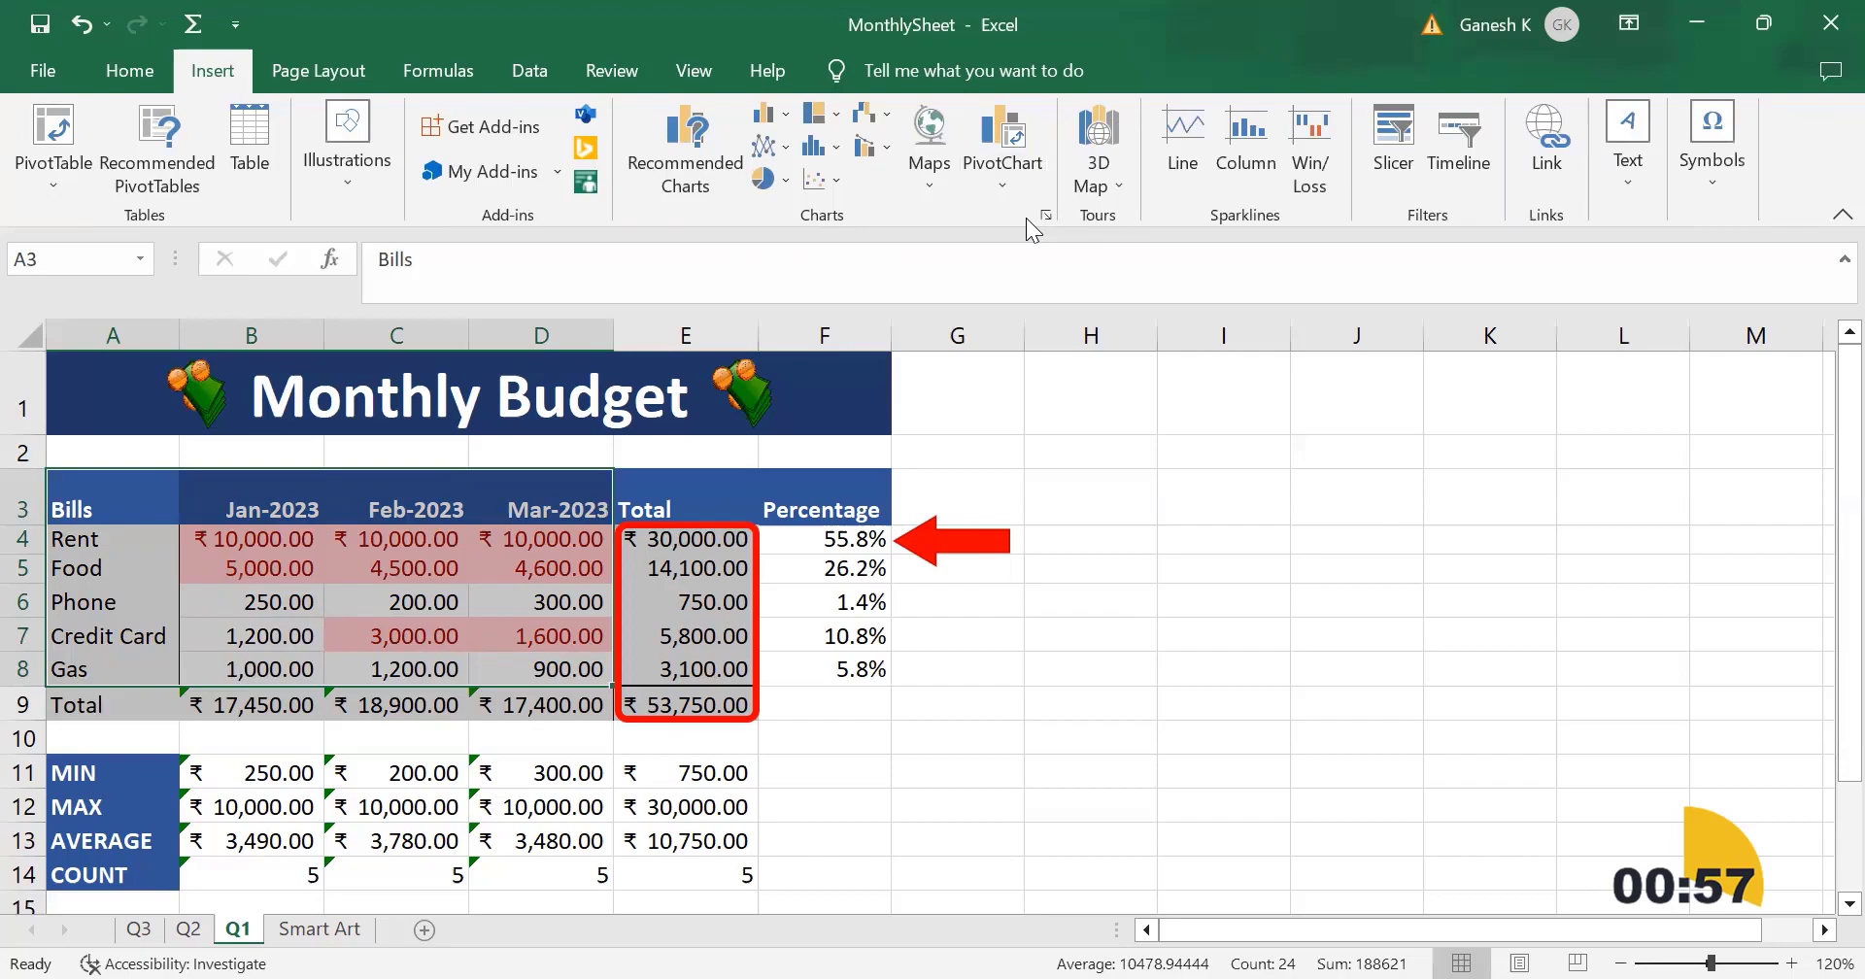
pyautogui.click(770, 113)
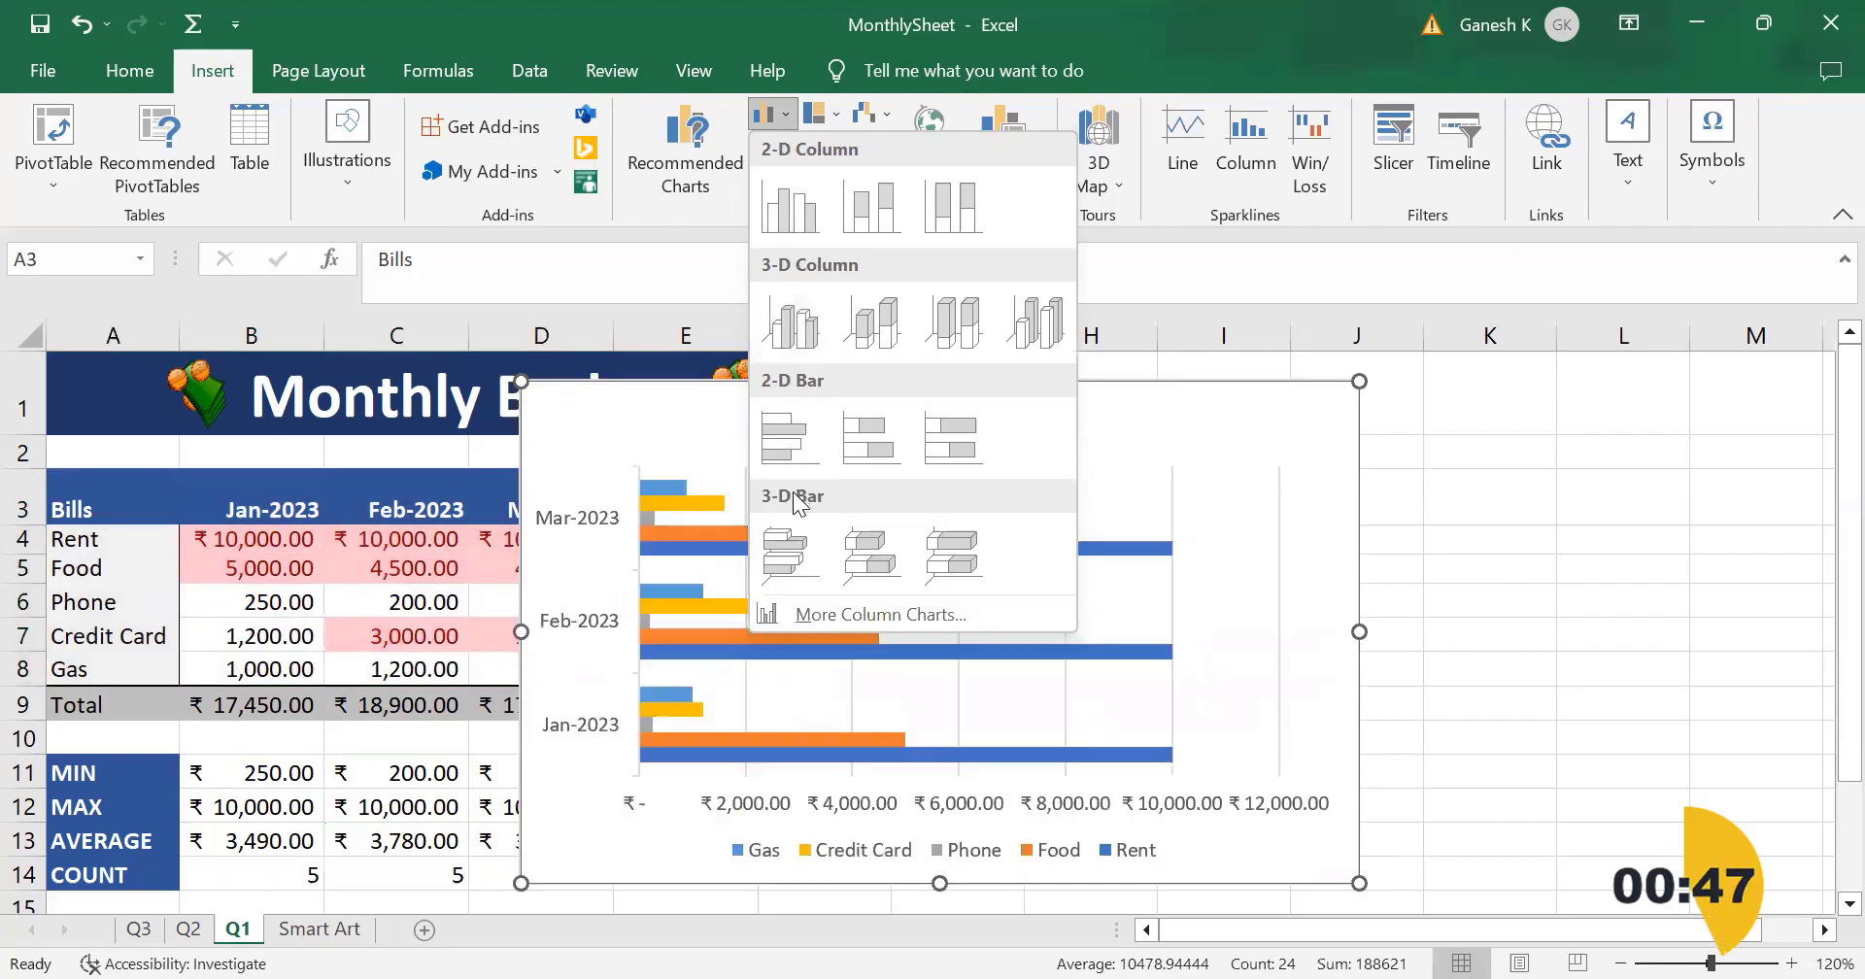
pyautogui.click(788, 206)
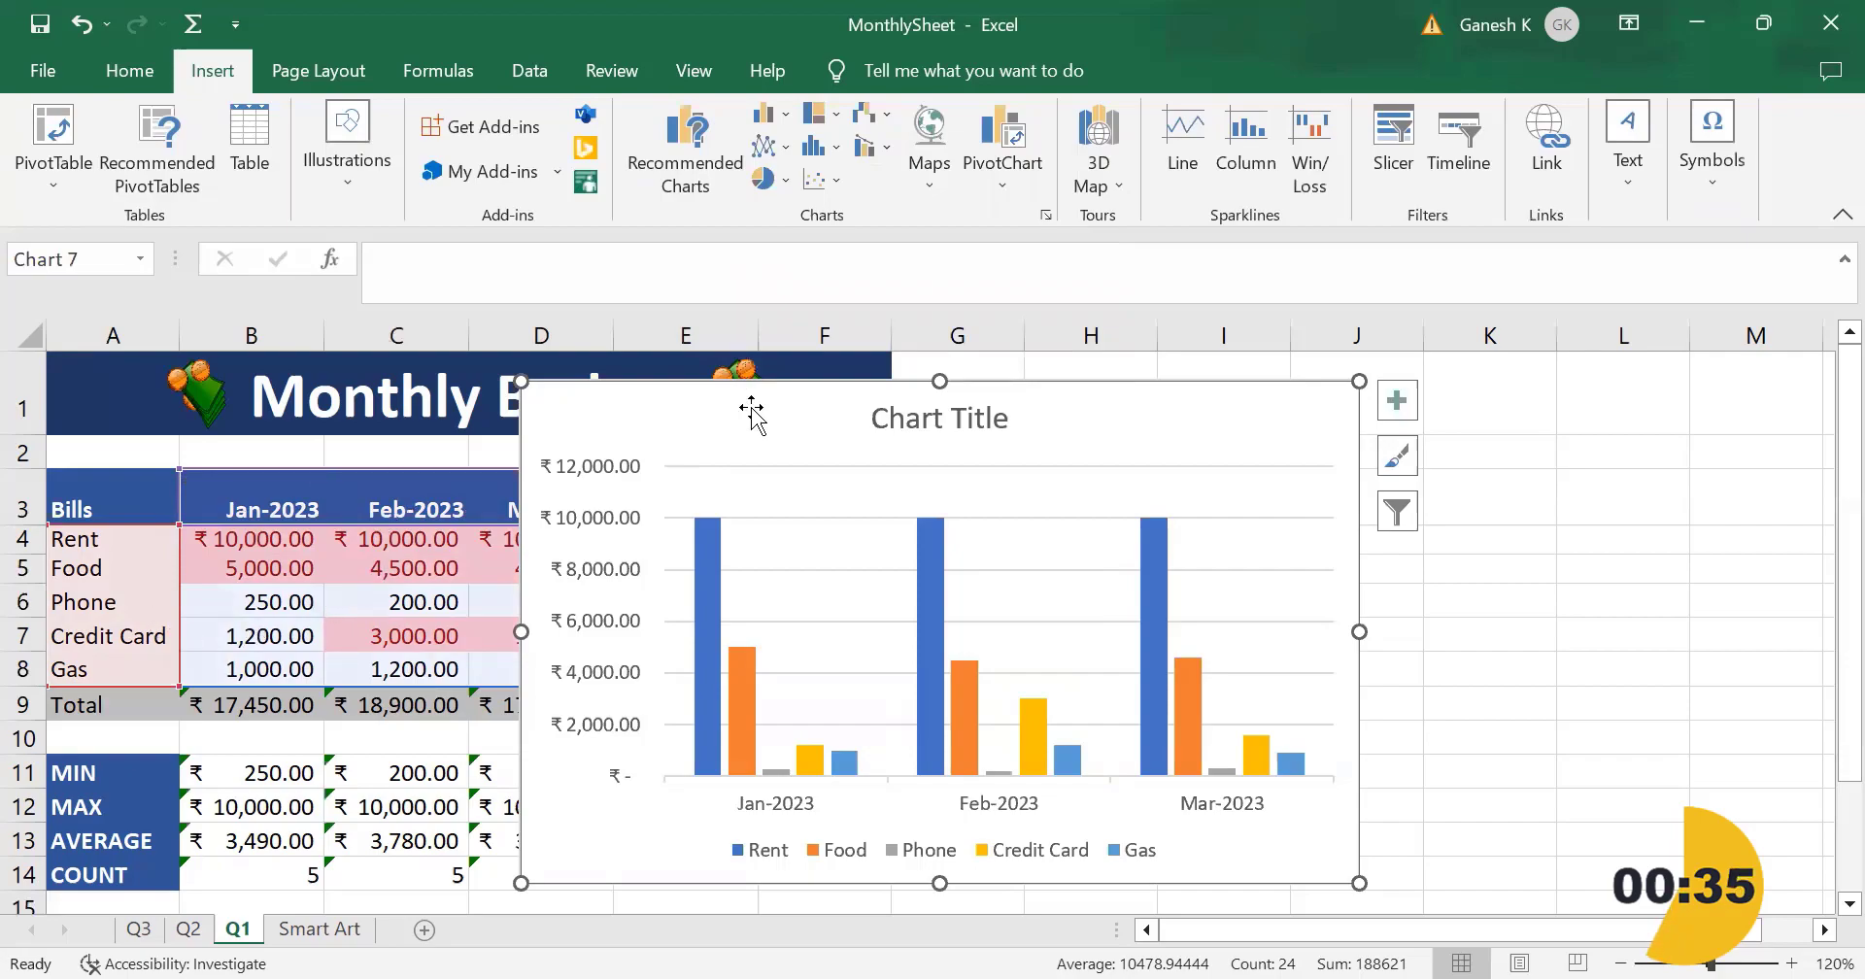
# Step: Move the column chart off the data into the empty columns beside the budget table and deselect it
pyautogui.moveTo(728, 408); pyautogui.dragTo(1156, 422)
pyautogui.click(934, 670)
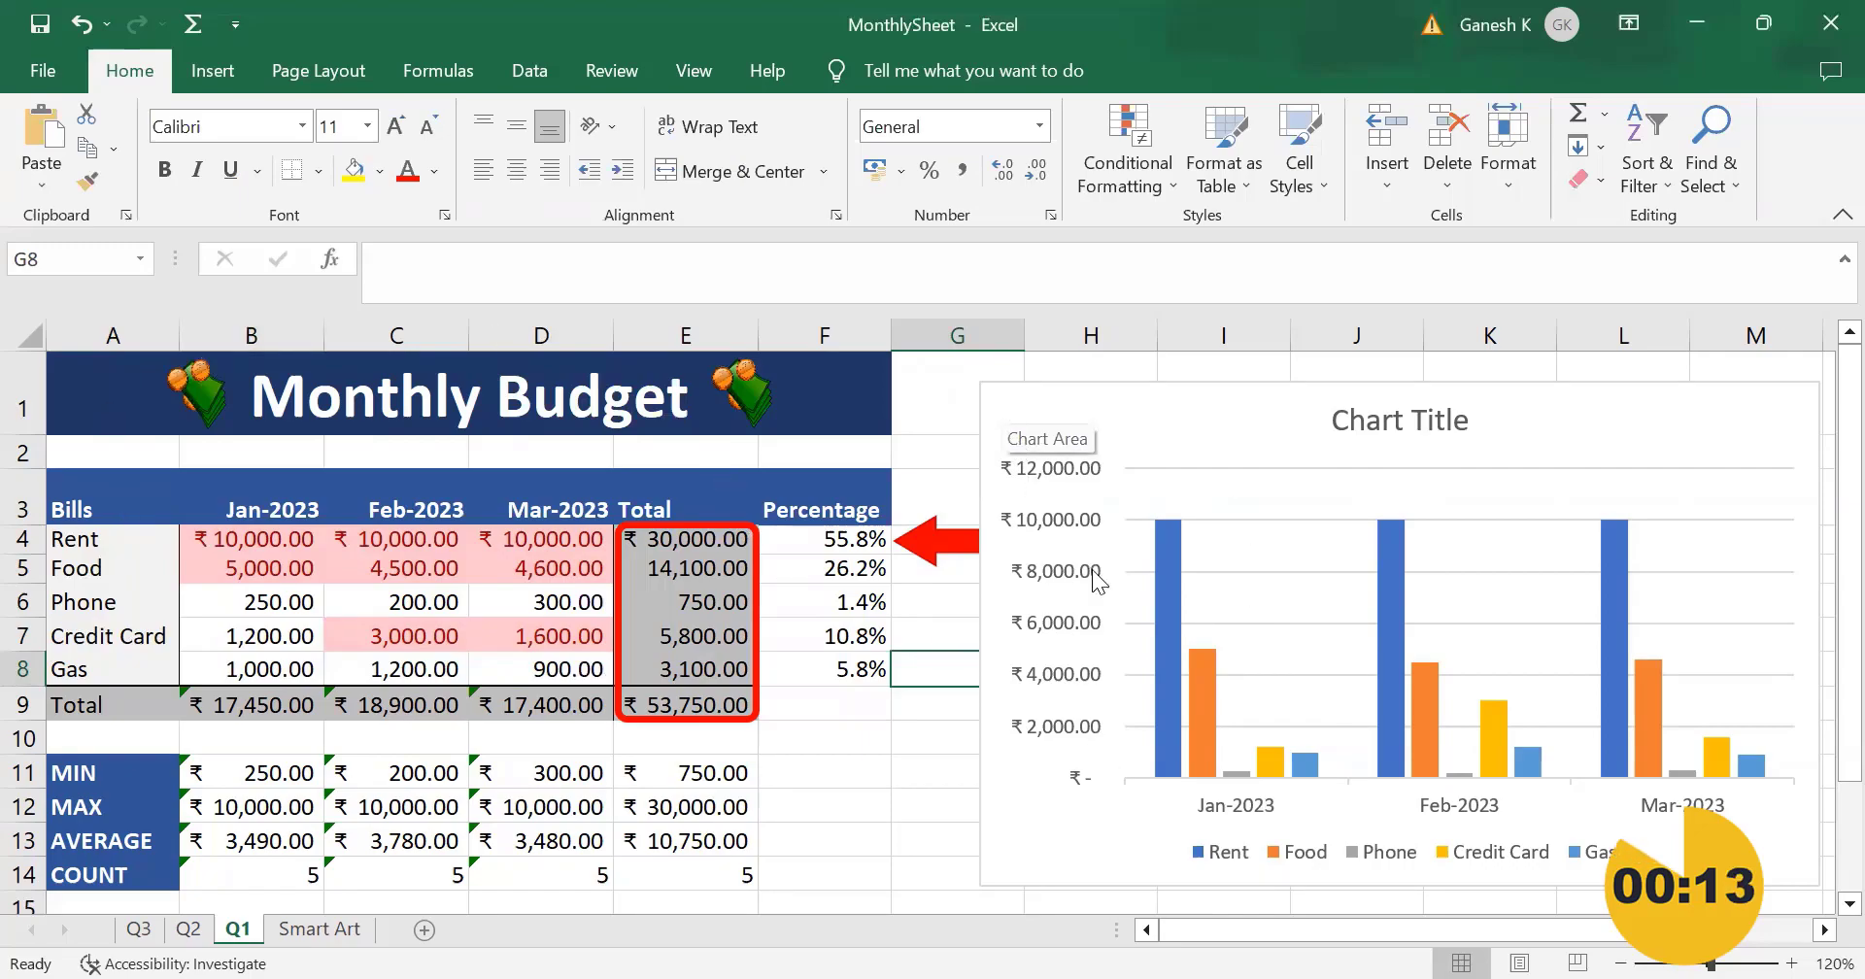
pyautogui.moveTo(1155, 730)
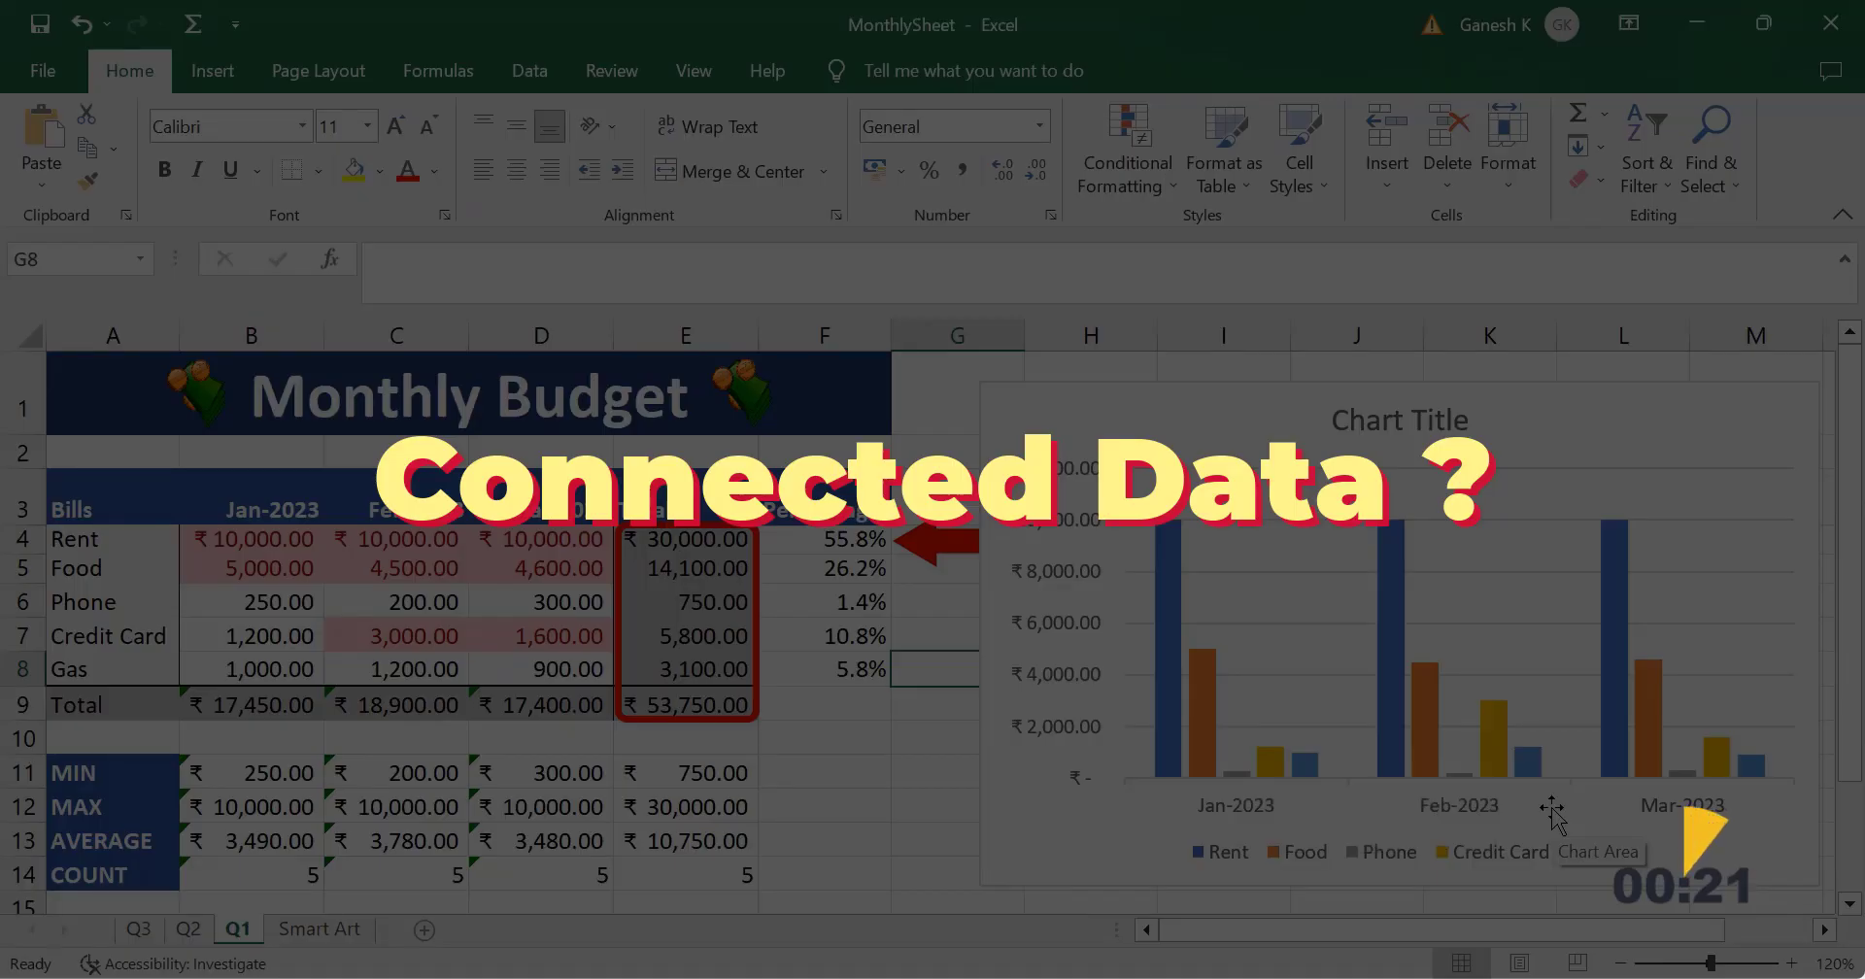
# Step: Set the January rent in cell B4 to 15,000
pyautogui.click(294, 529)
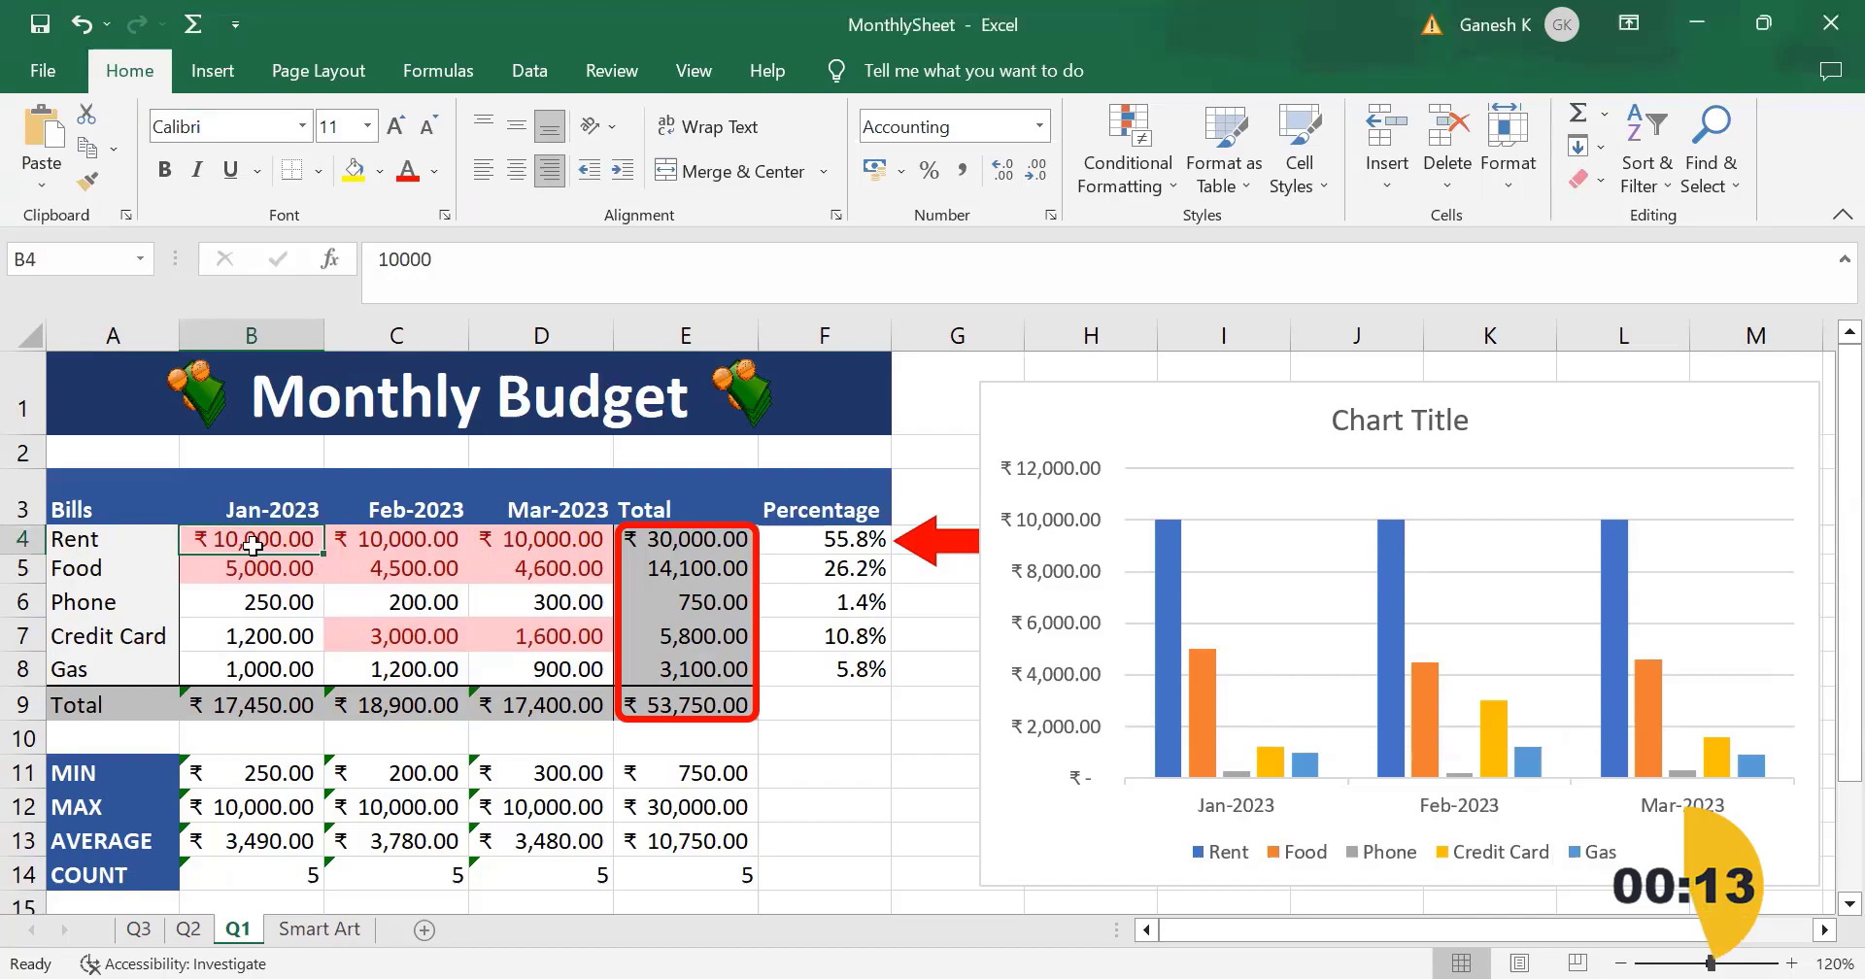
pyautogui.write('15,000')
pyautogui.press('Return')
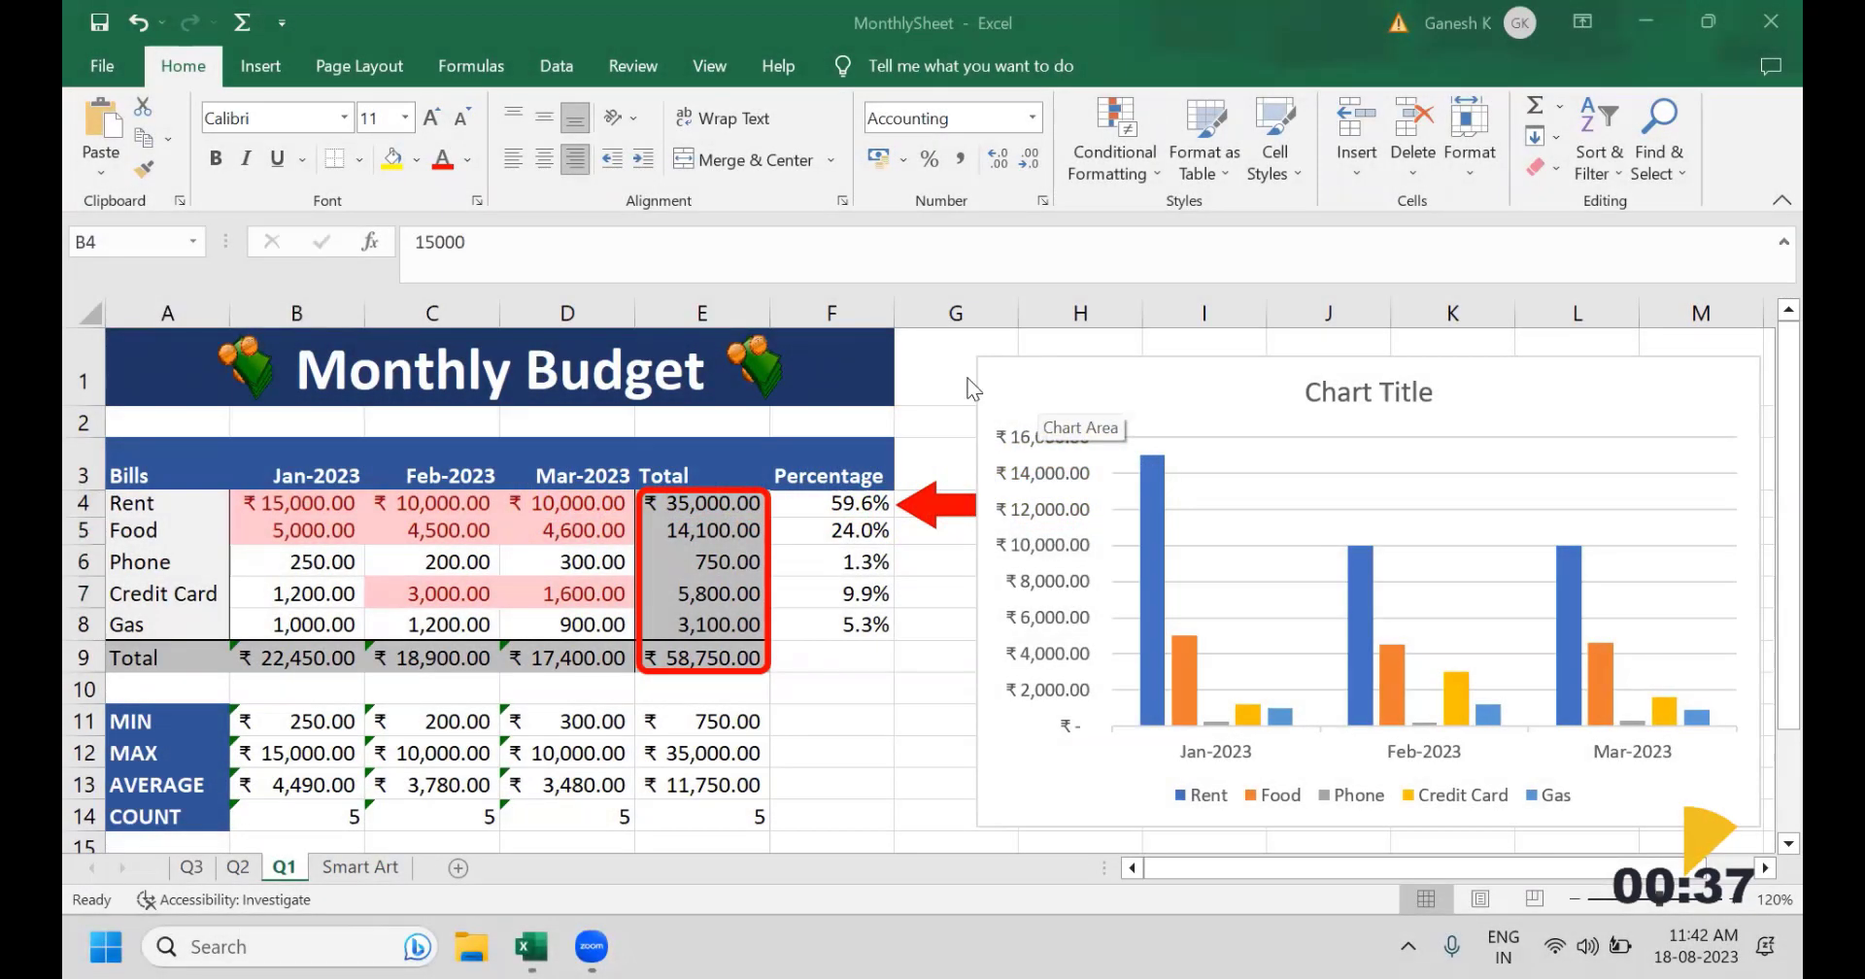
# Step: Move the chart below the summary rows, starting at row 16 under column A, and change its title to "Montly Expenses"
pyautogui.click(1053, 374)
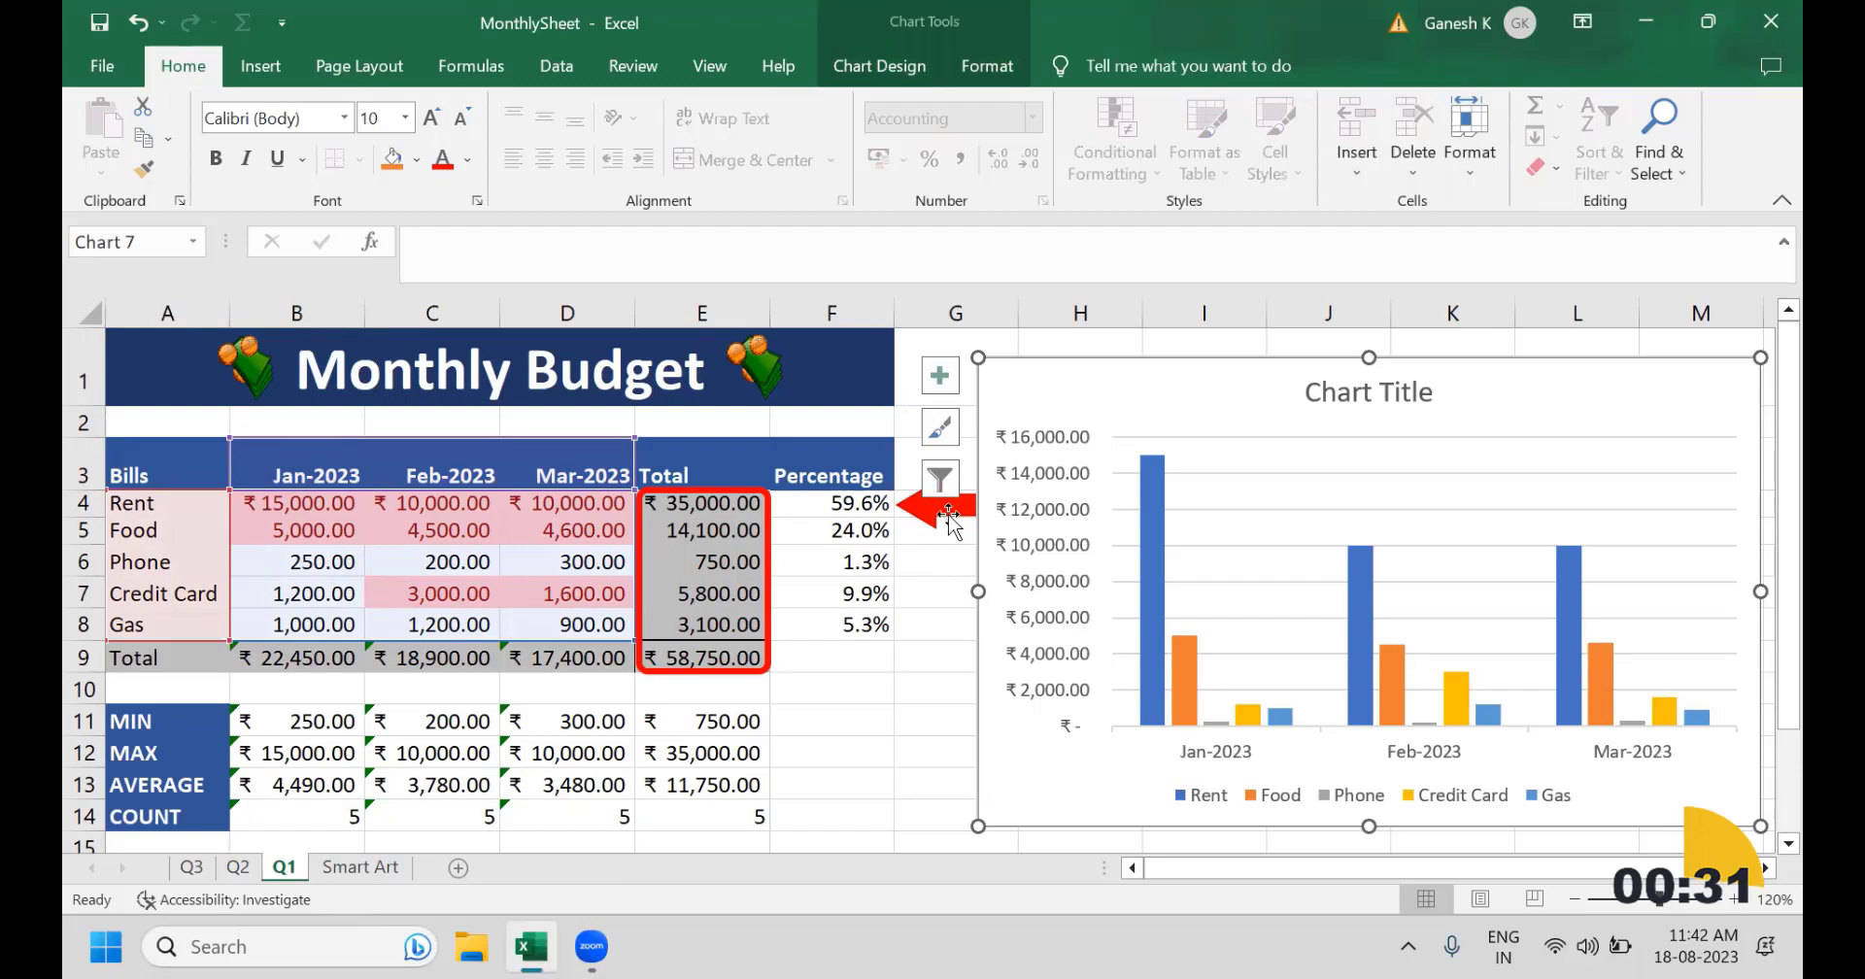
pyautogui.moveTo(1124, 387); pyautogui.dragTo(178, 645)
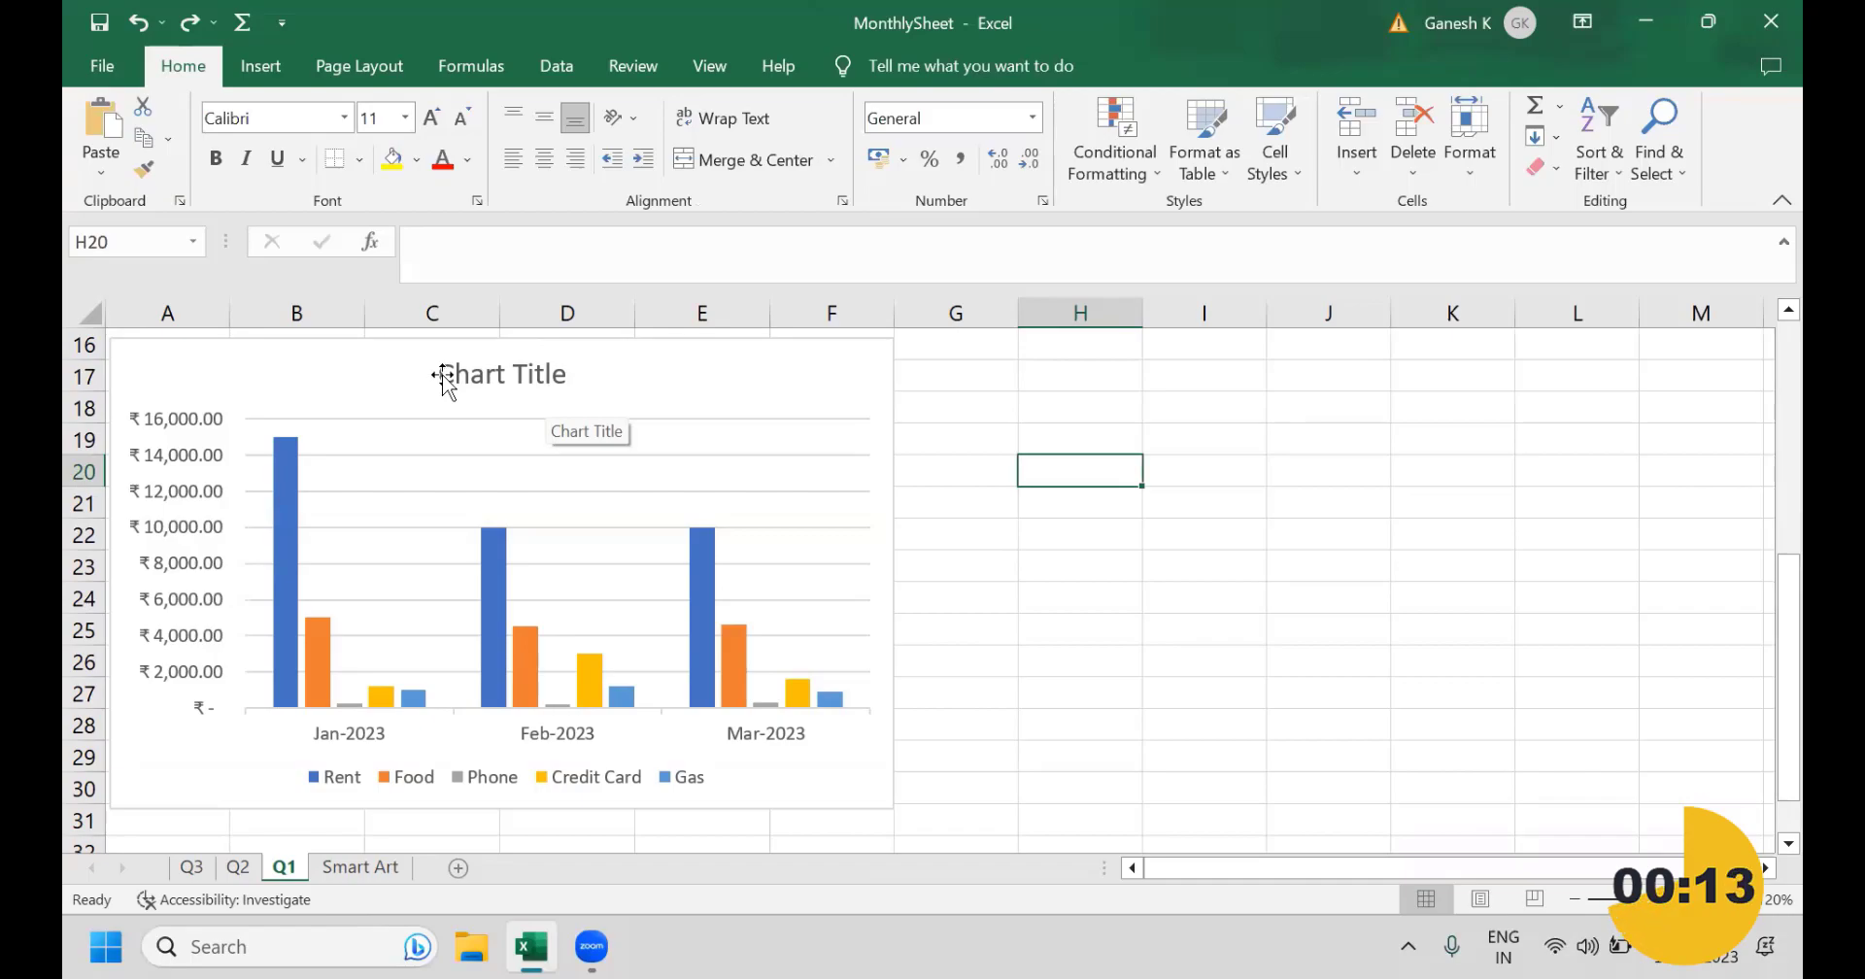
pyautogui.doubleClick(561, 374)
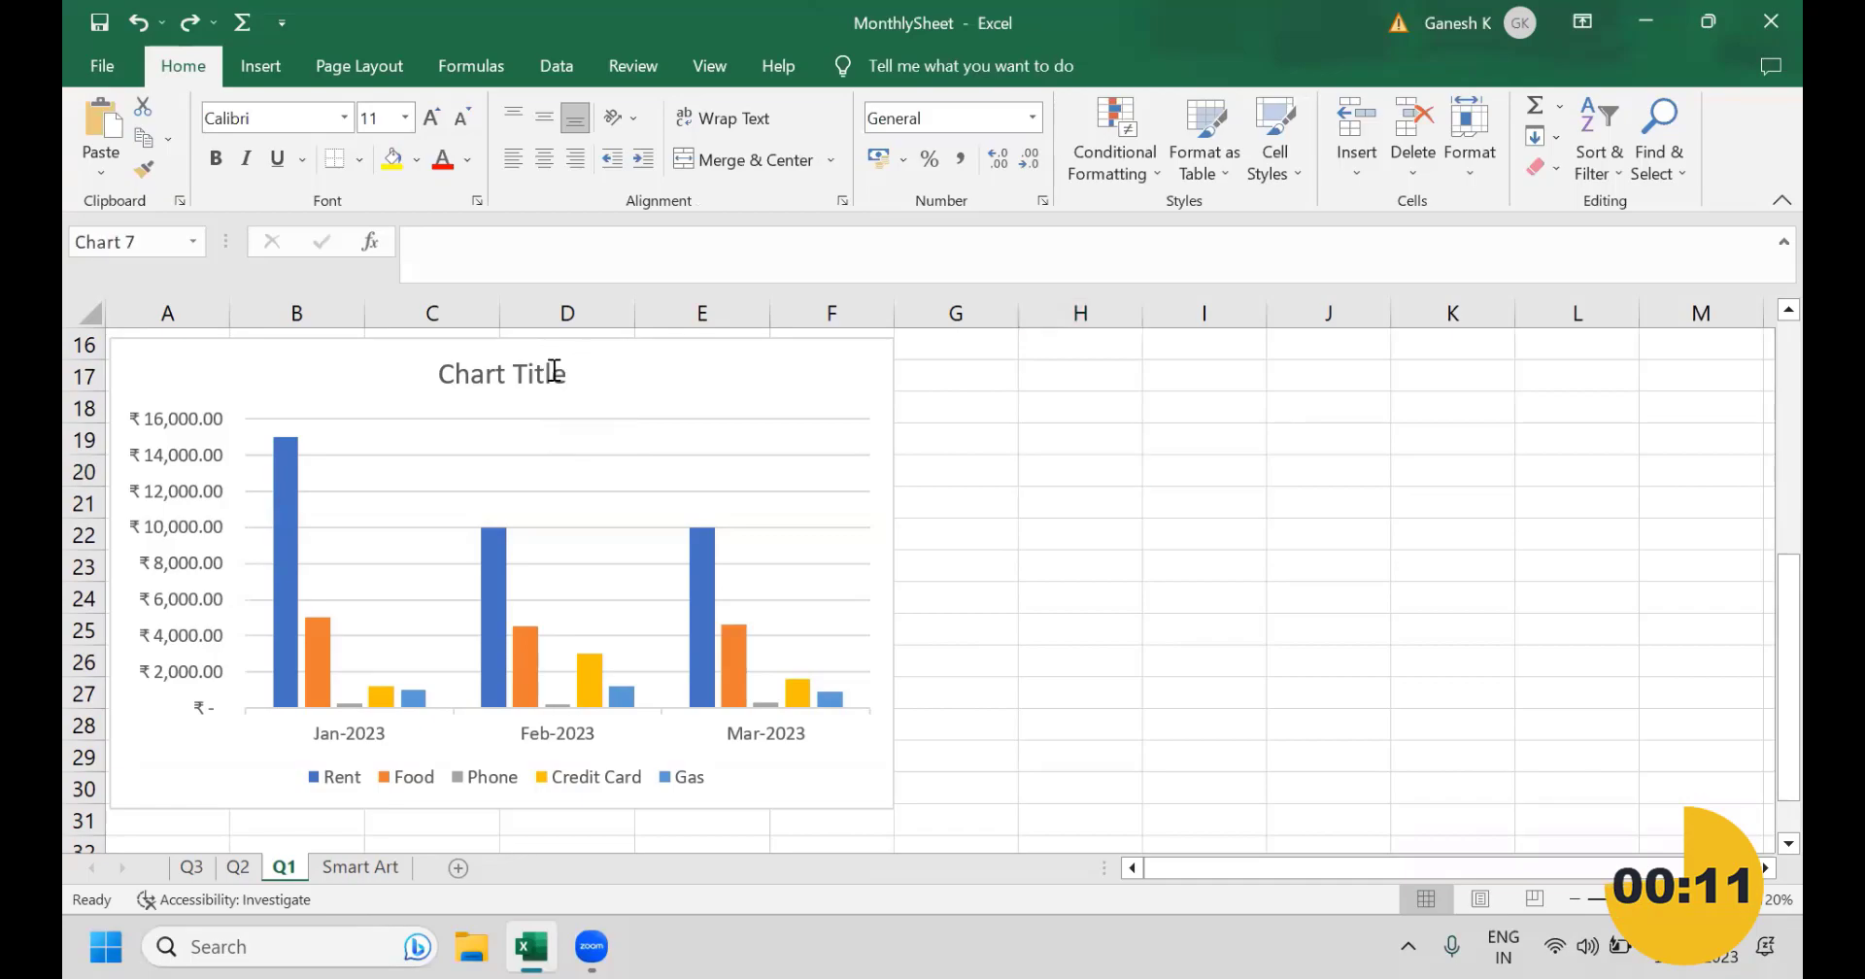
pyautogui.doubleClick(582, 386)
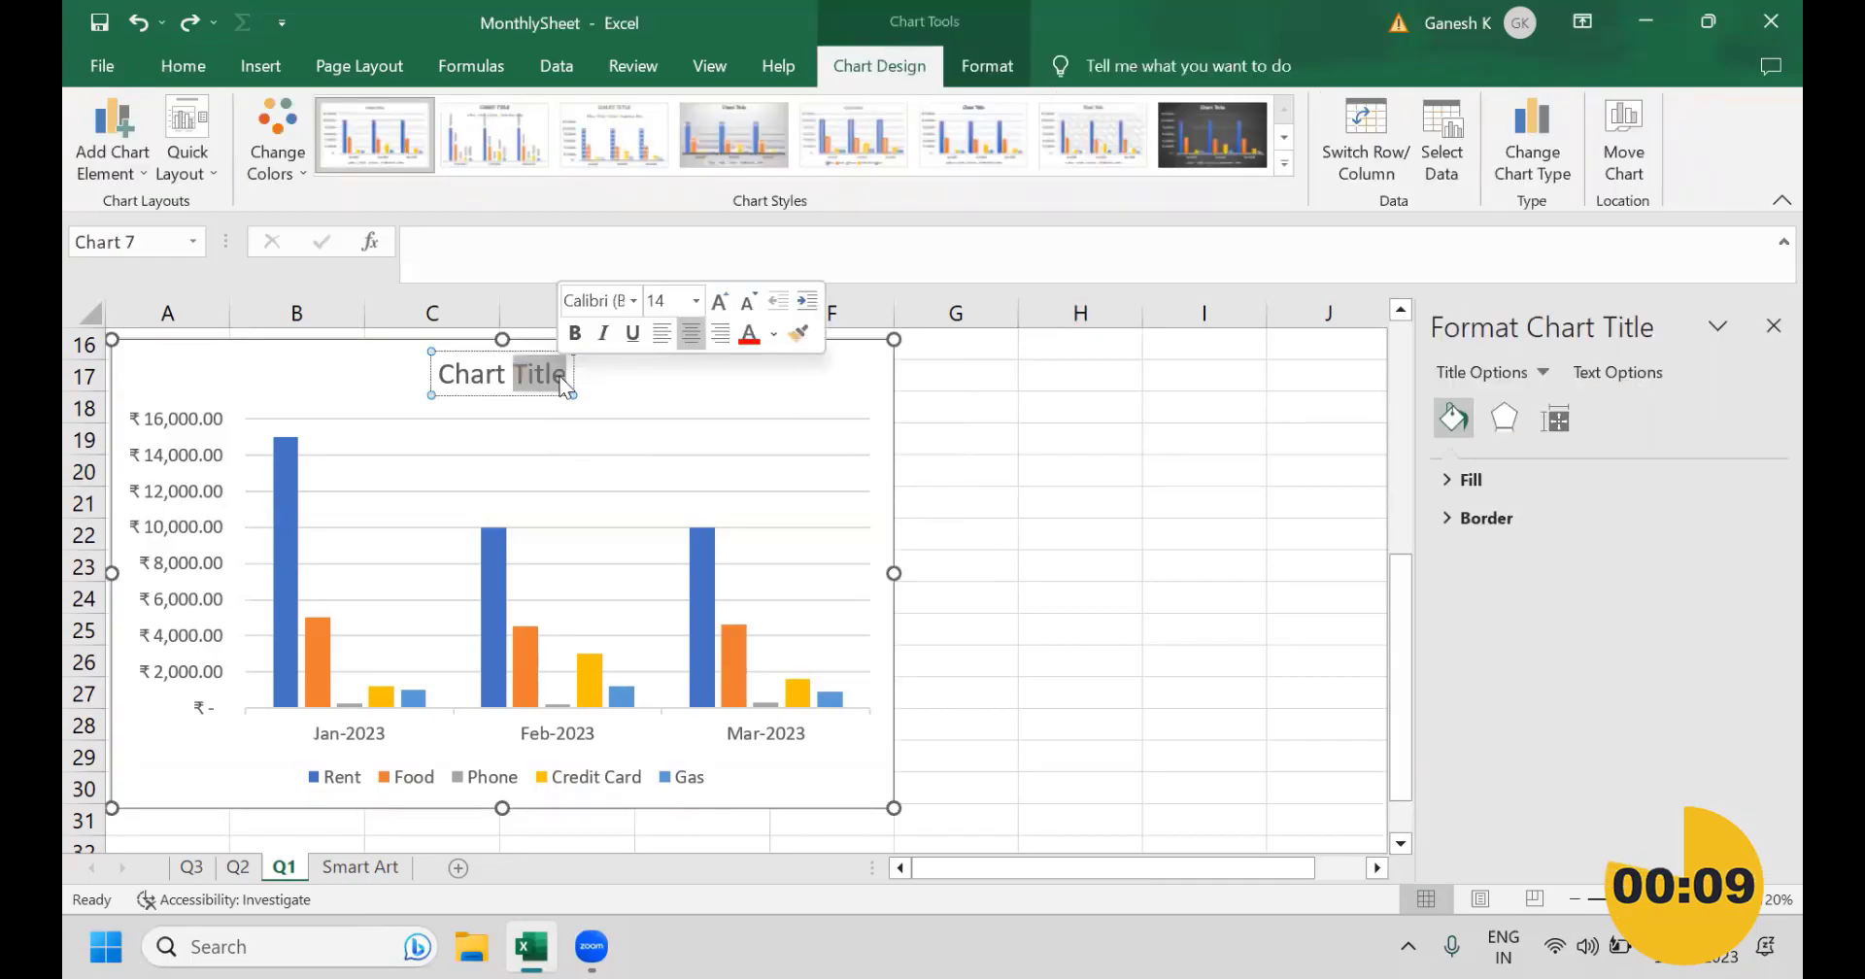
pyautogui.hotkey('ctrl', 'a')
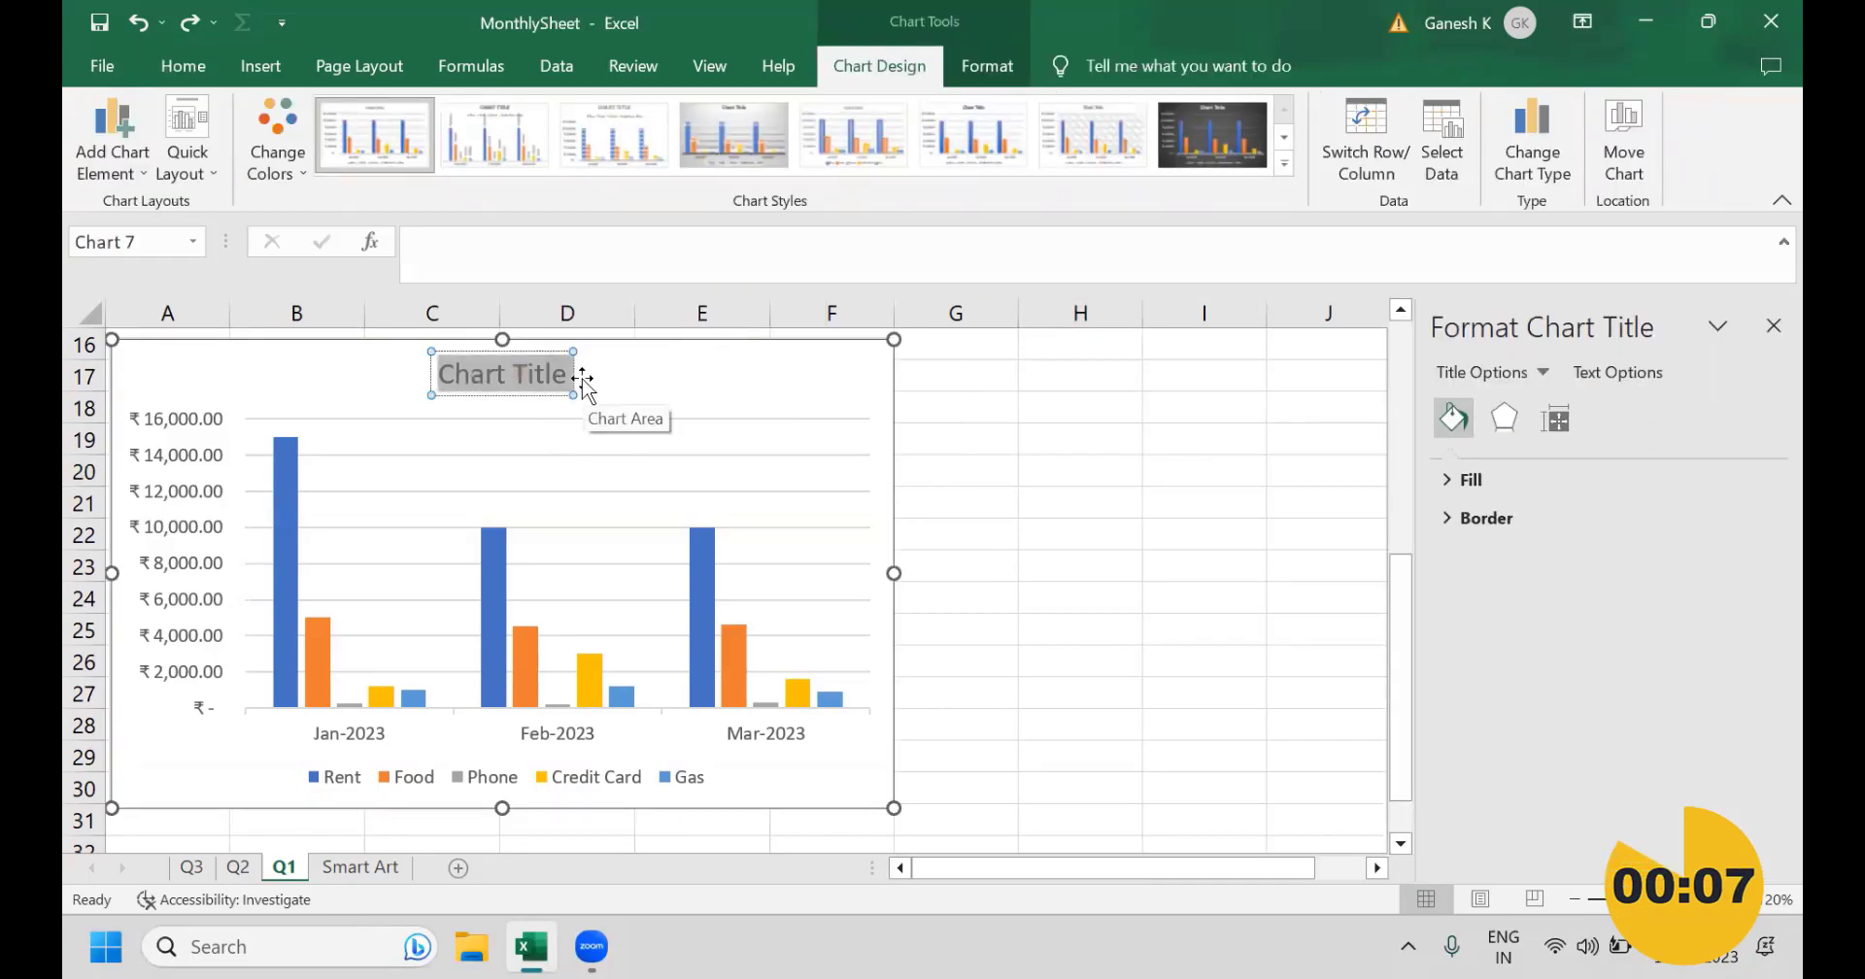
pyautogui.write('Montly')
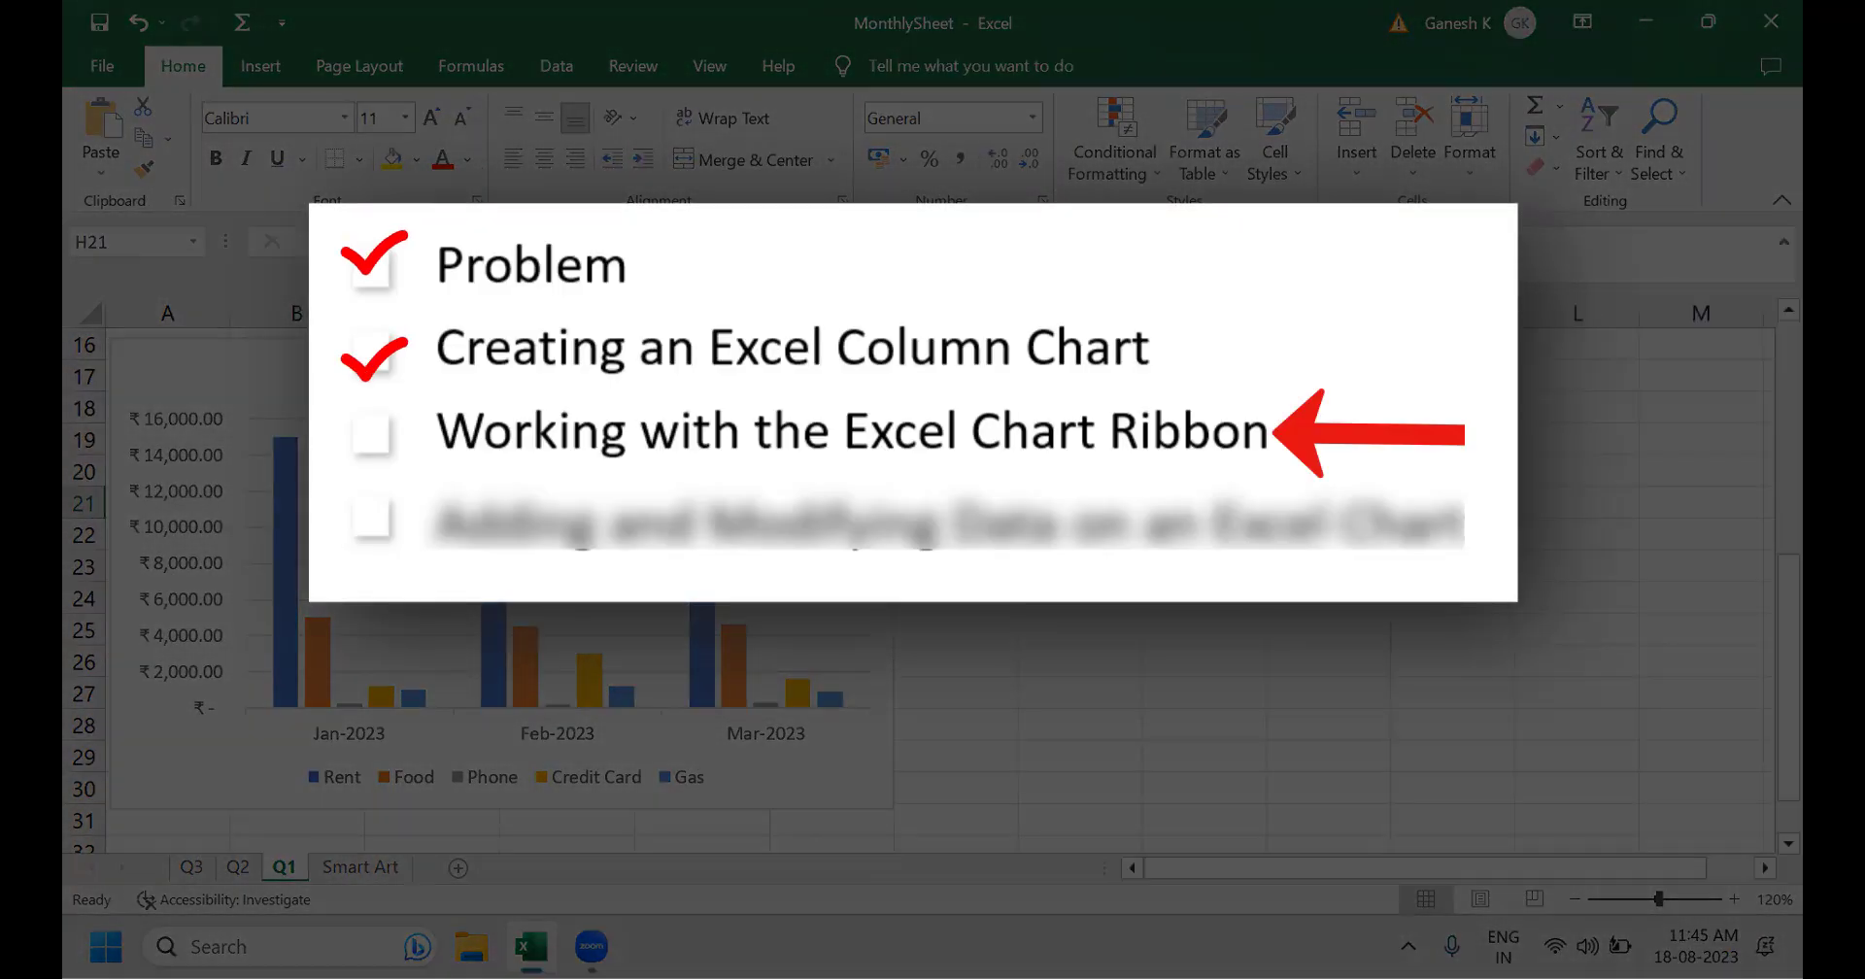
# Step: Select and deselect the expenses chart to examine its contextual chart tools and chart area formatting options
pyautogui.click(777, 374)
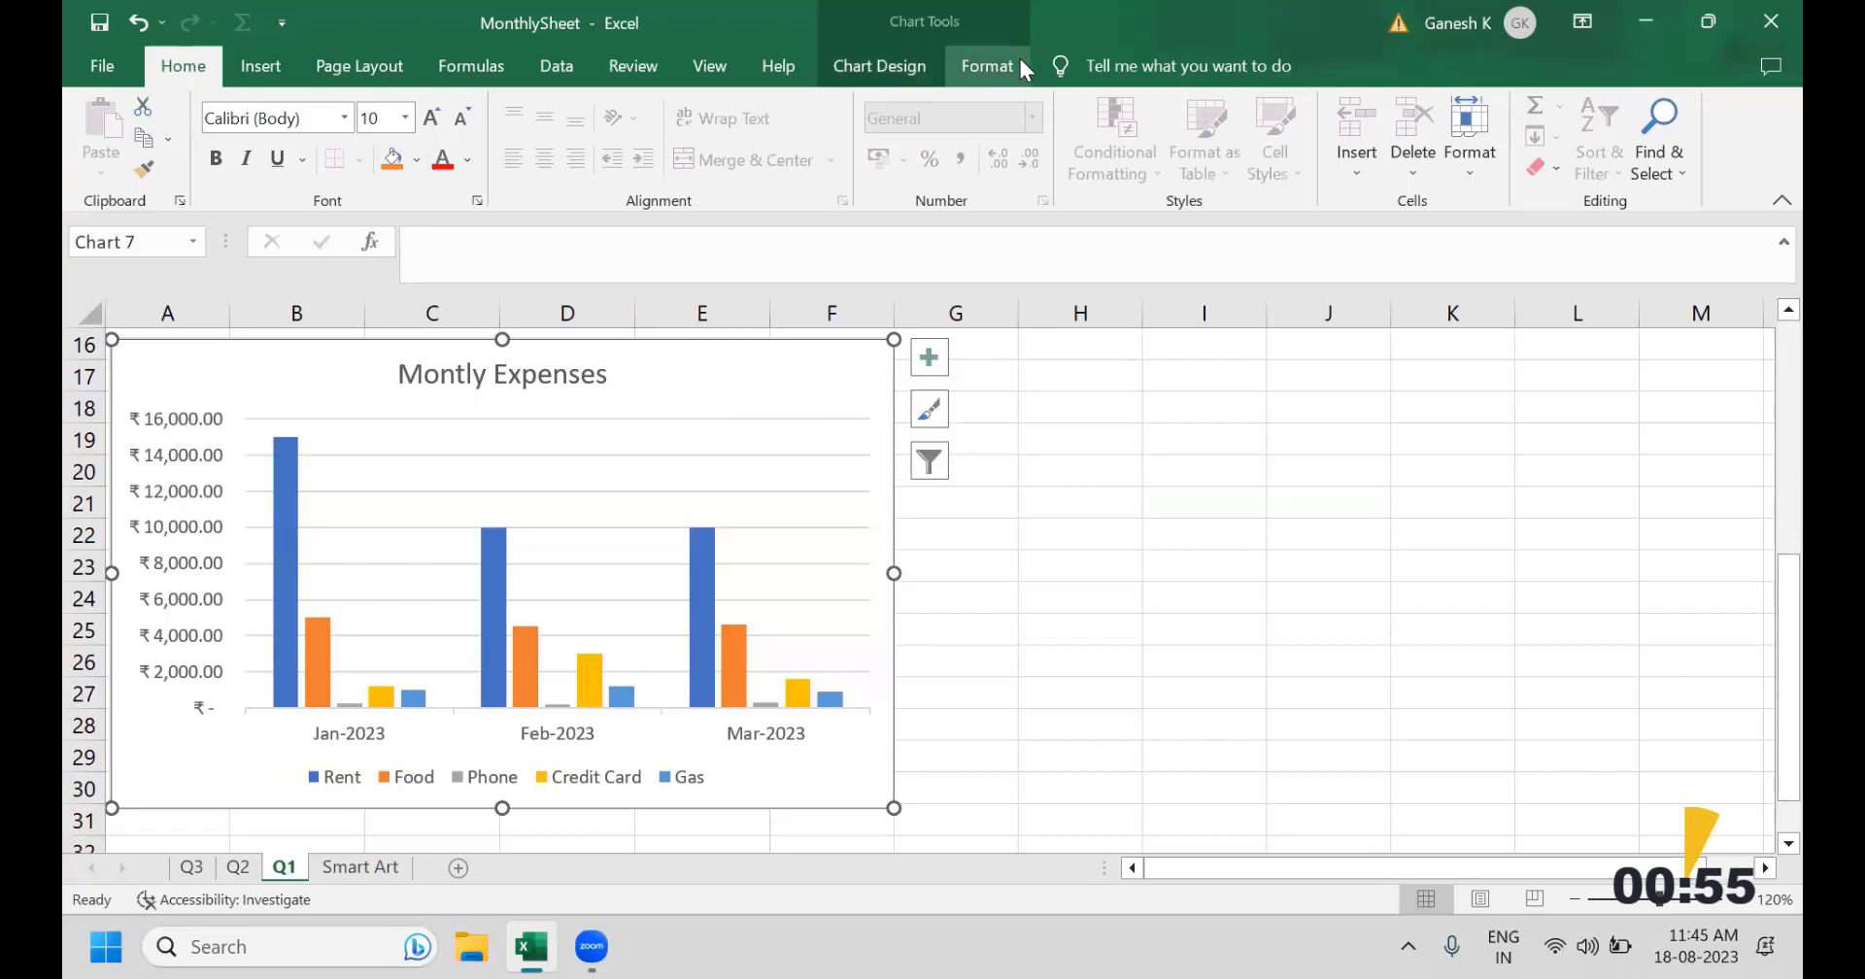
pyautogui.click(1536, 694)
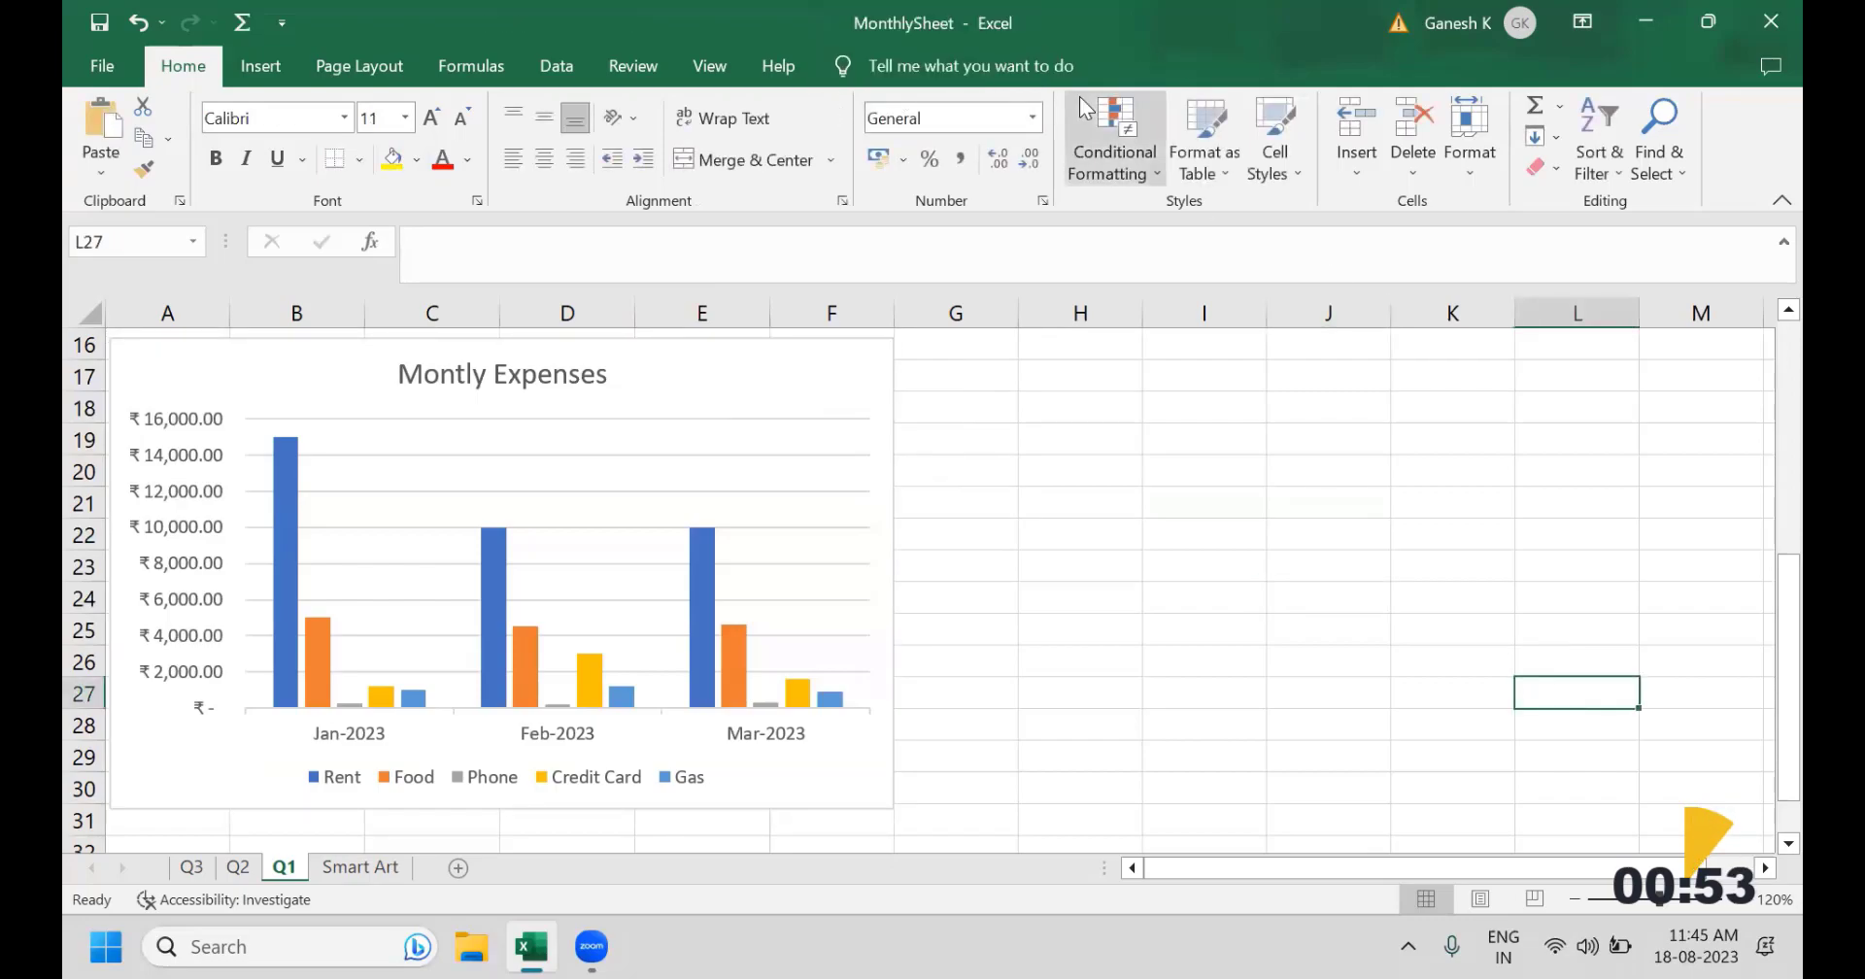
pyautogui.click(800, 379)
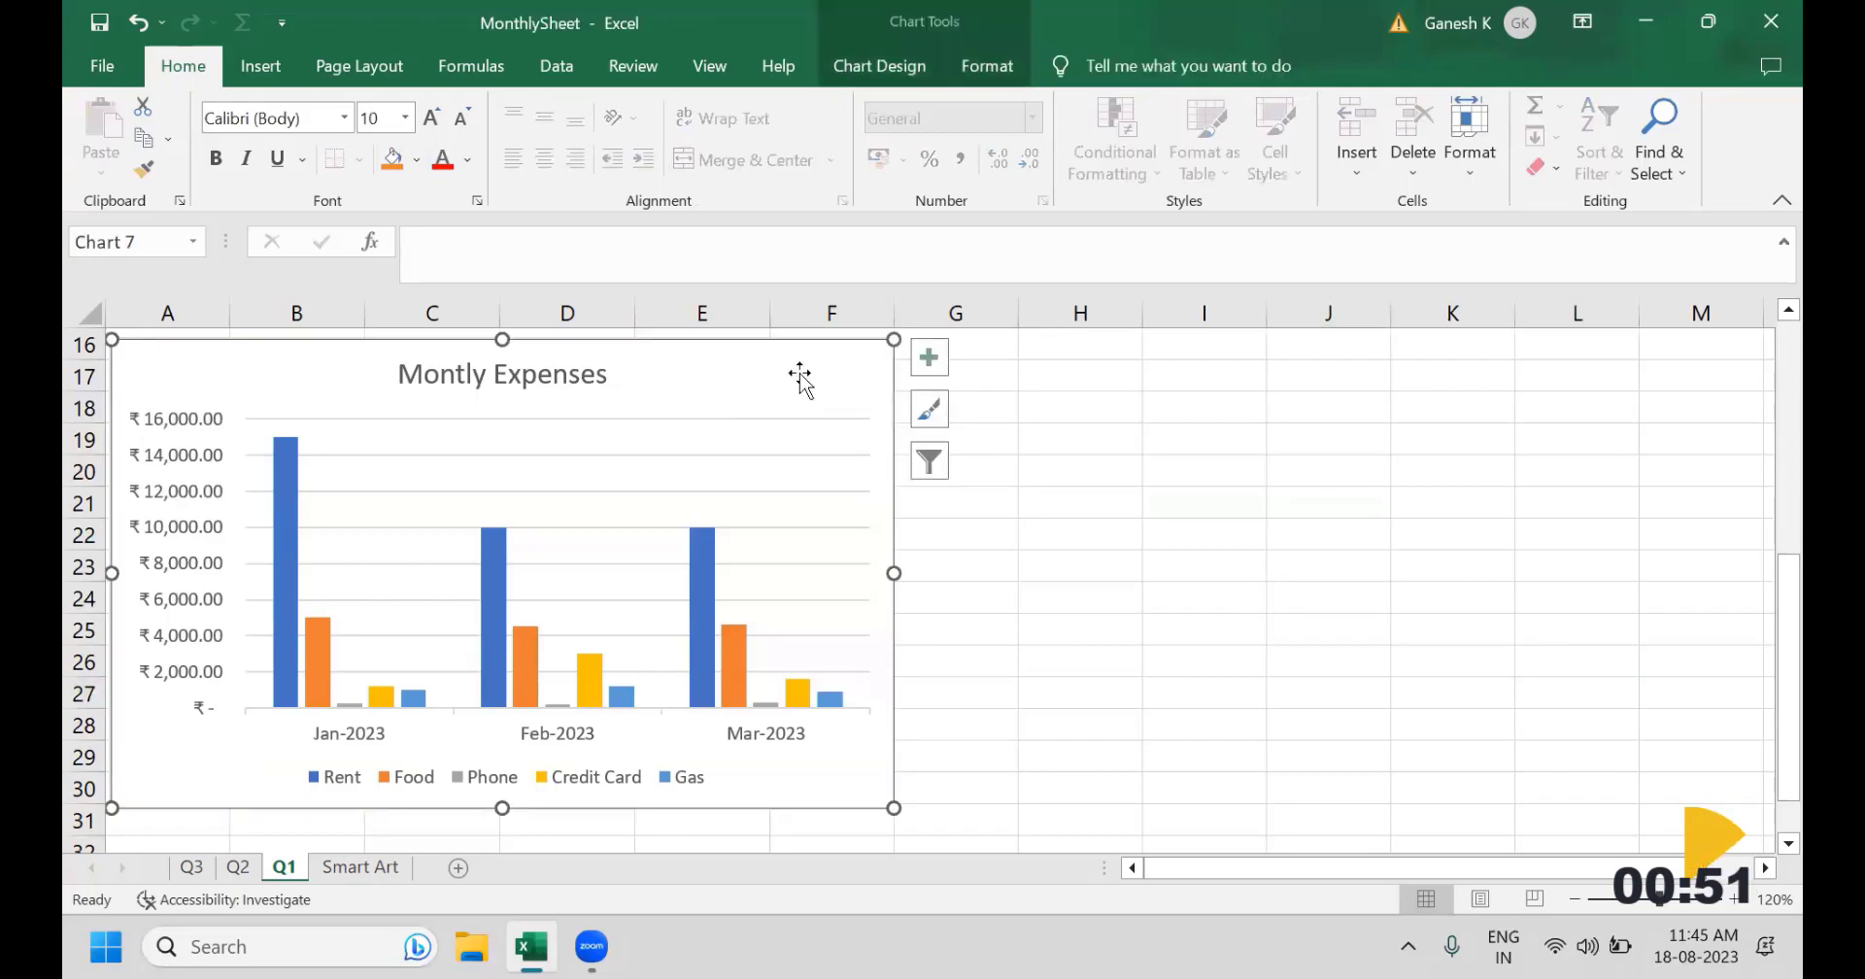
pyautogui.click(1329, 566)
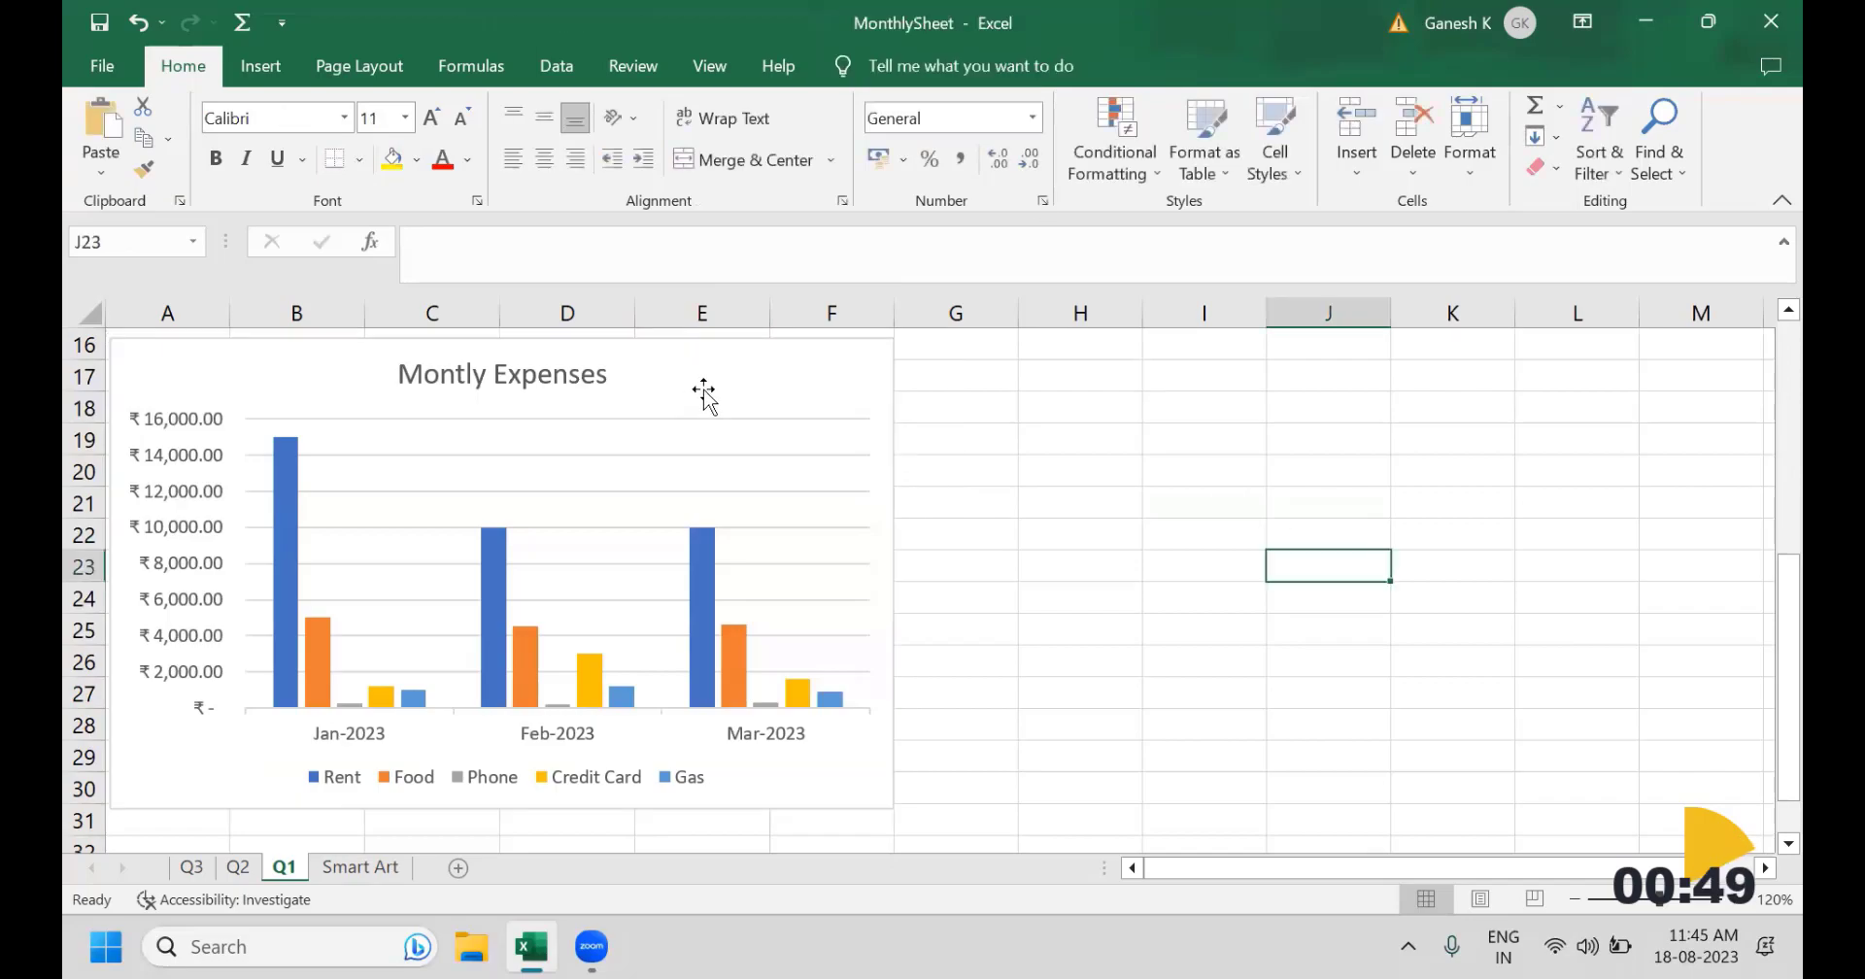
pyautogui.doubleClick(699, 393)
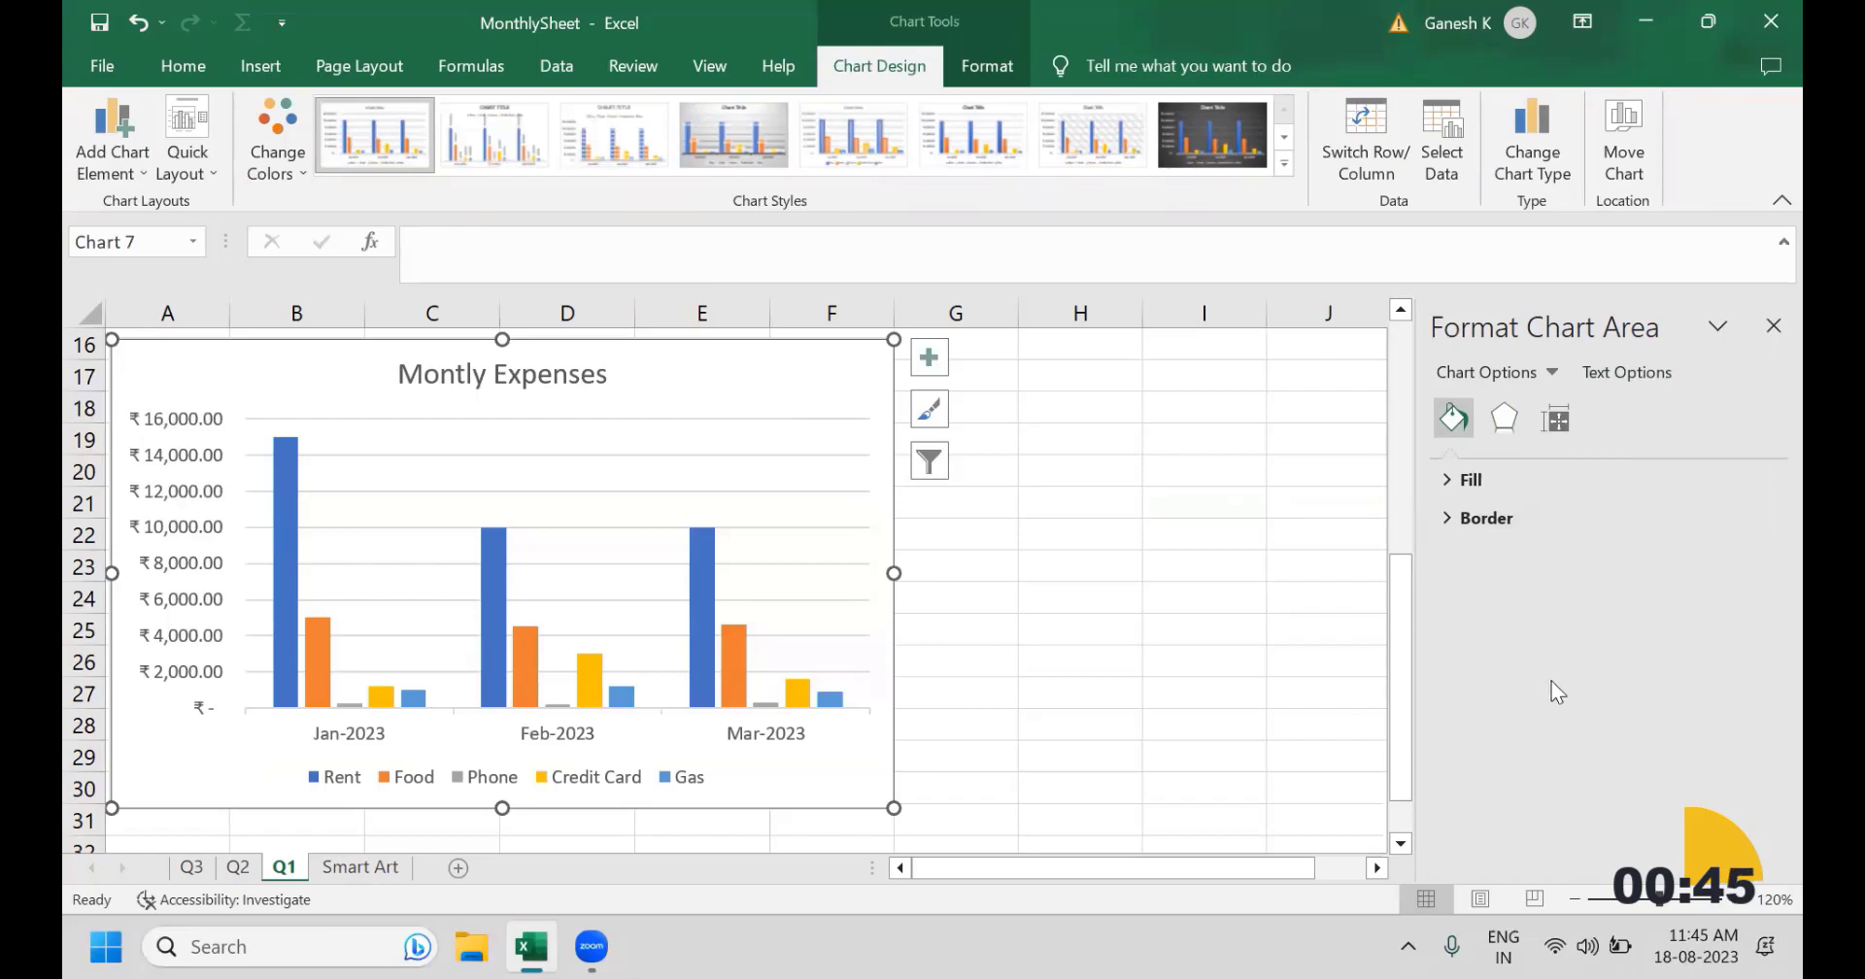
pyautogui.click(1329, 534)
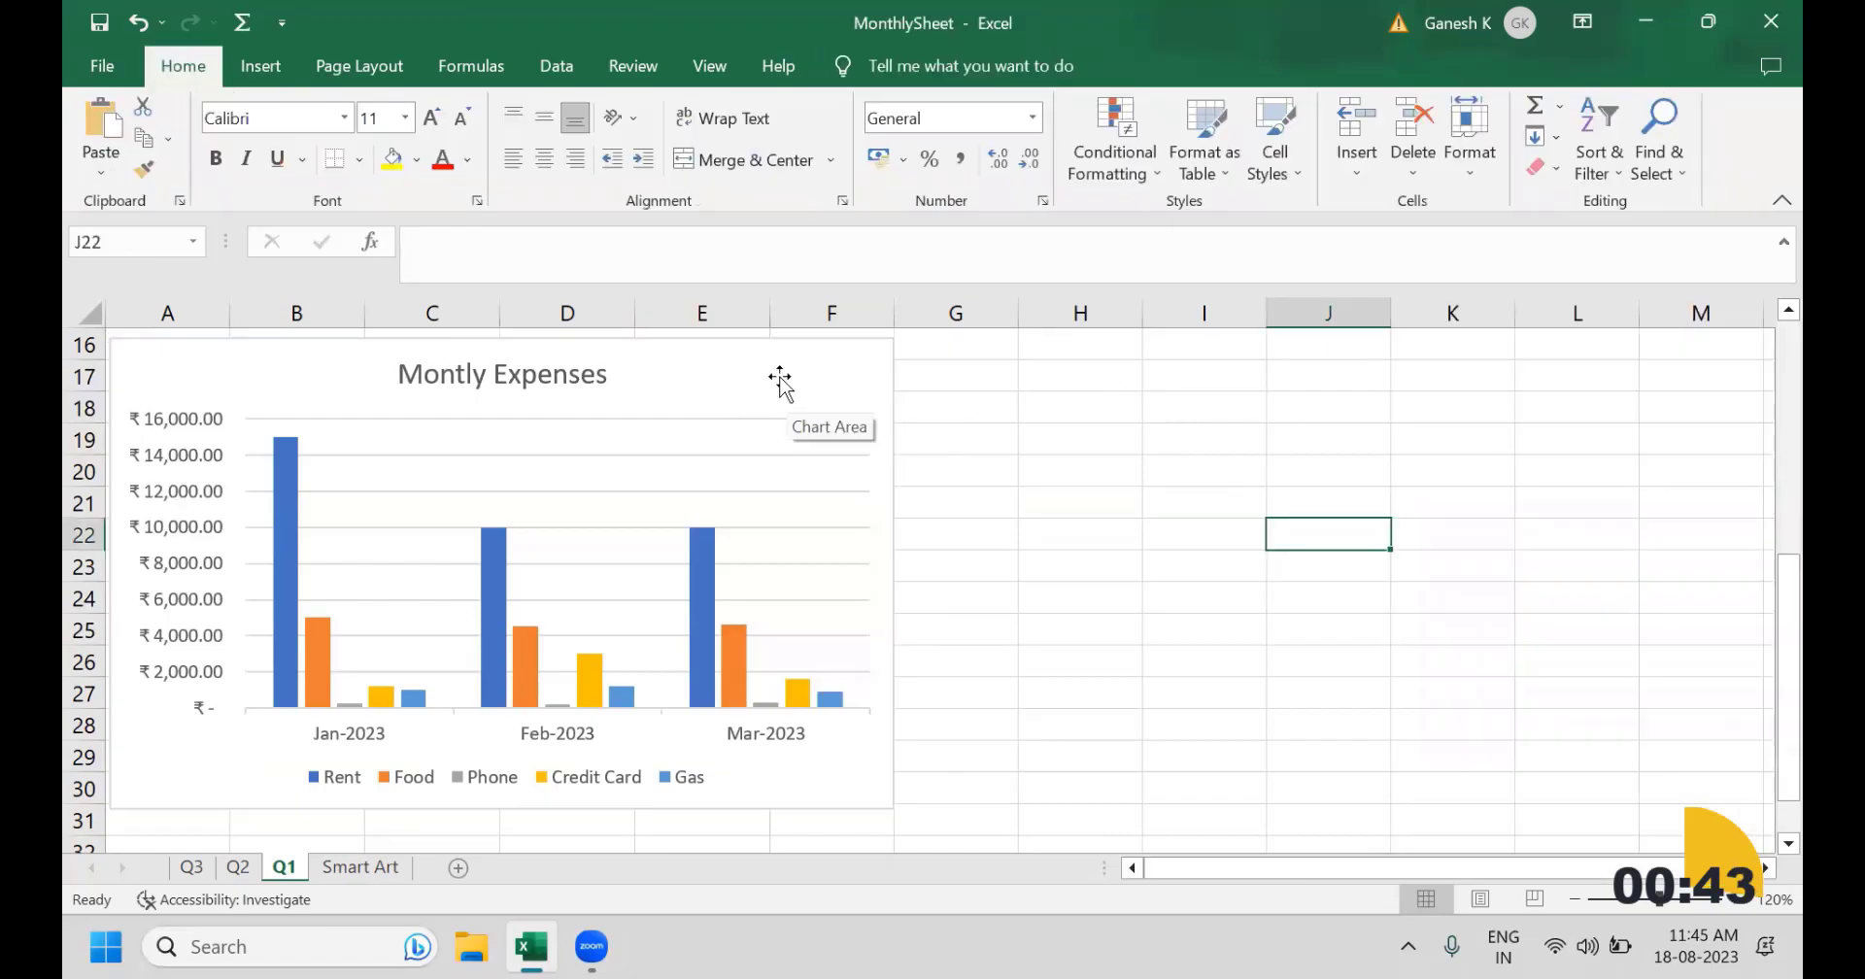
pyautogui.click(780, 375)
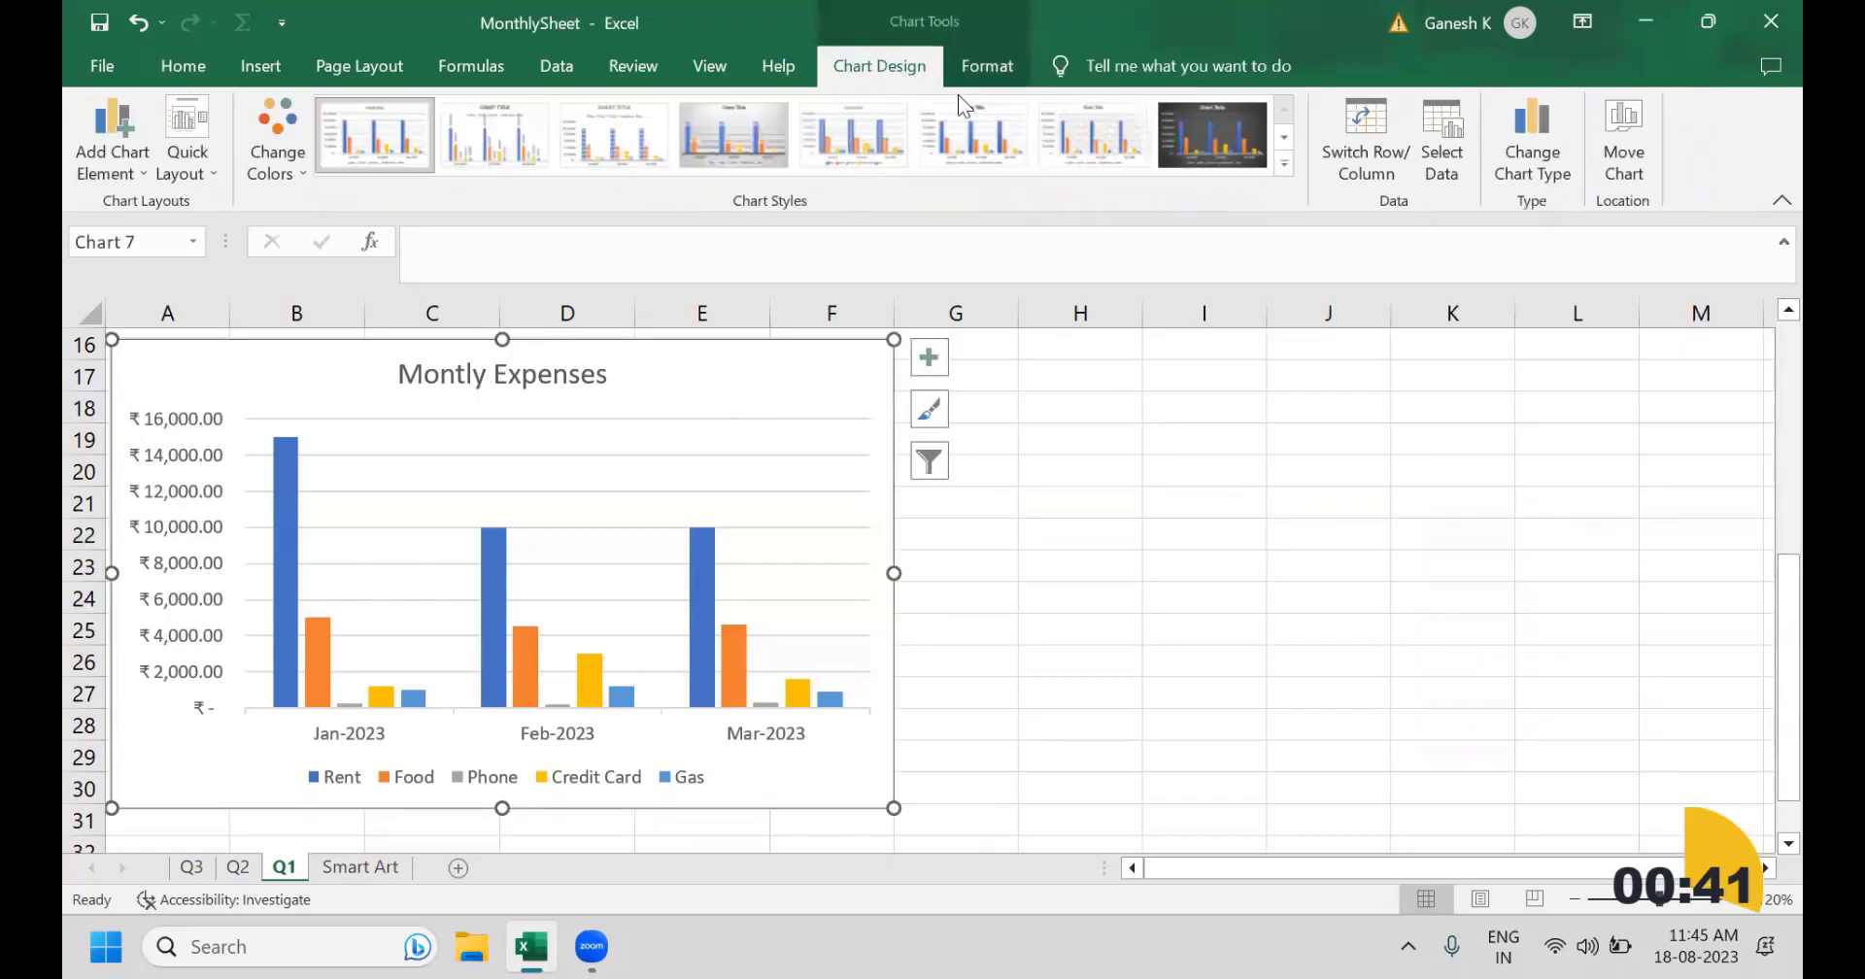
pyautogui.doubleClick(824, 399)
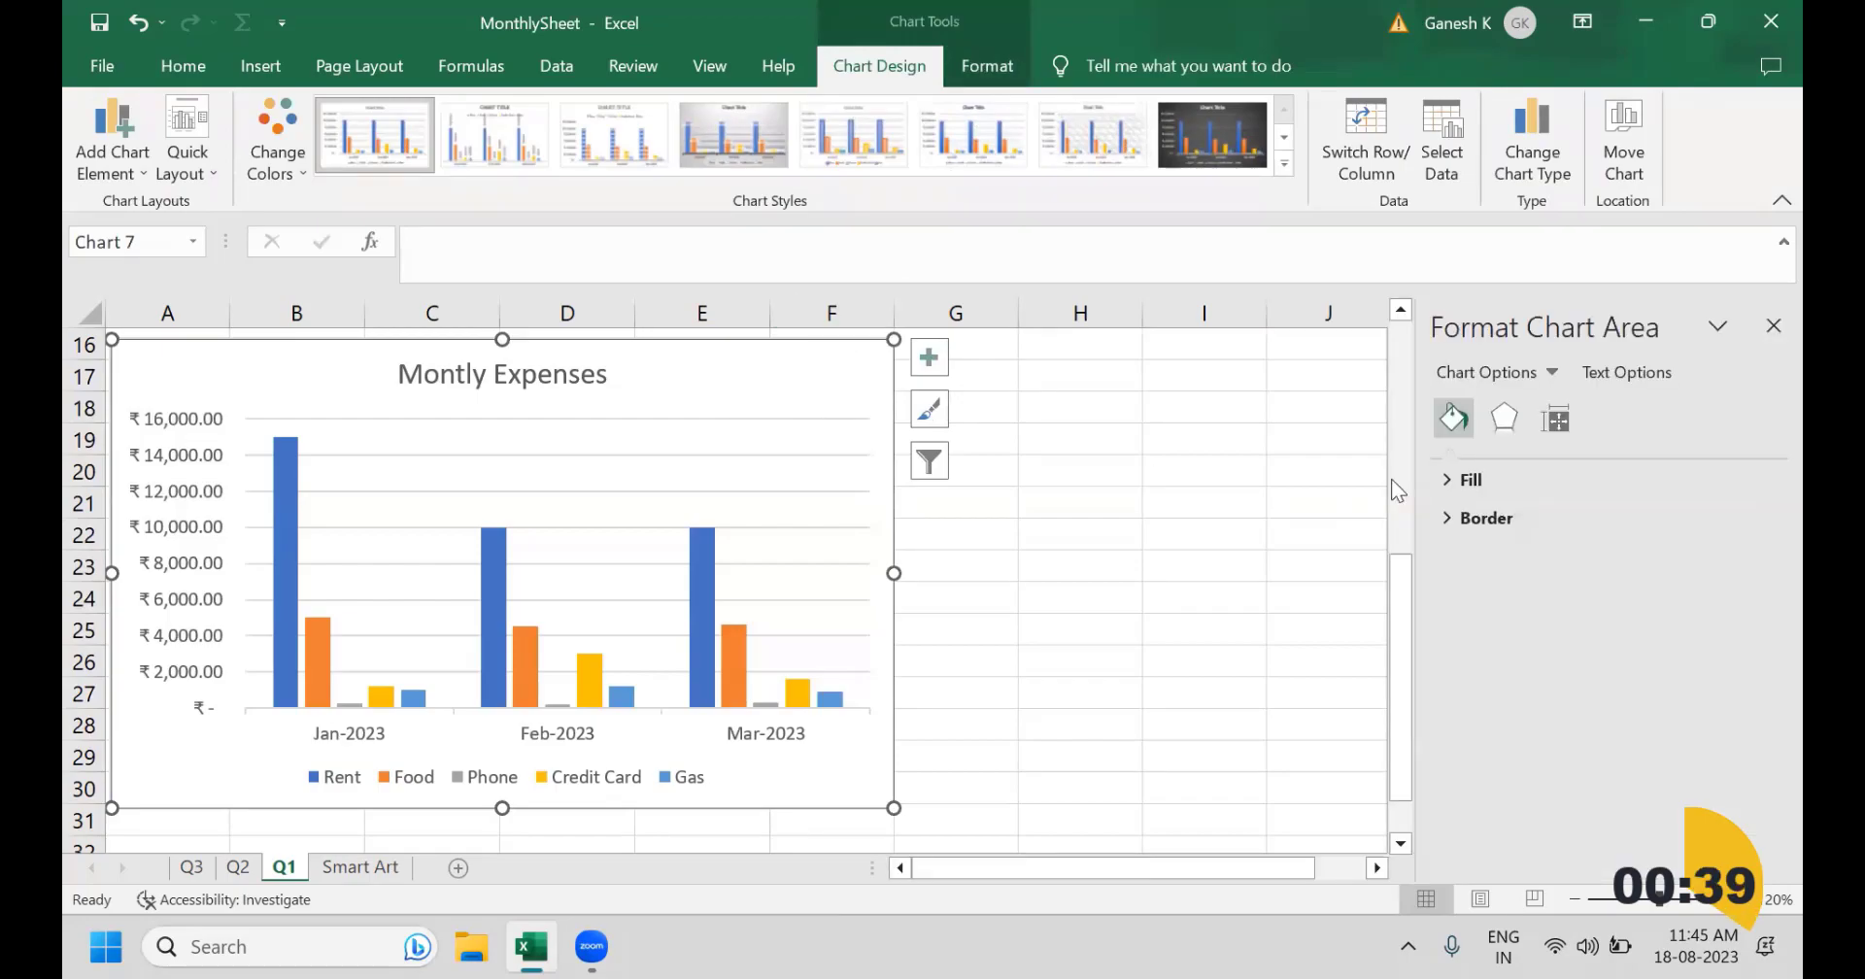
pyautogui.click(1758, 338)
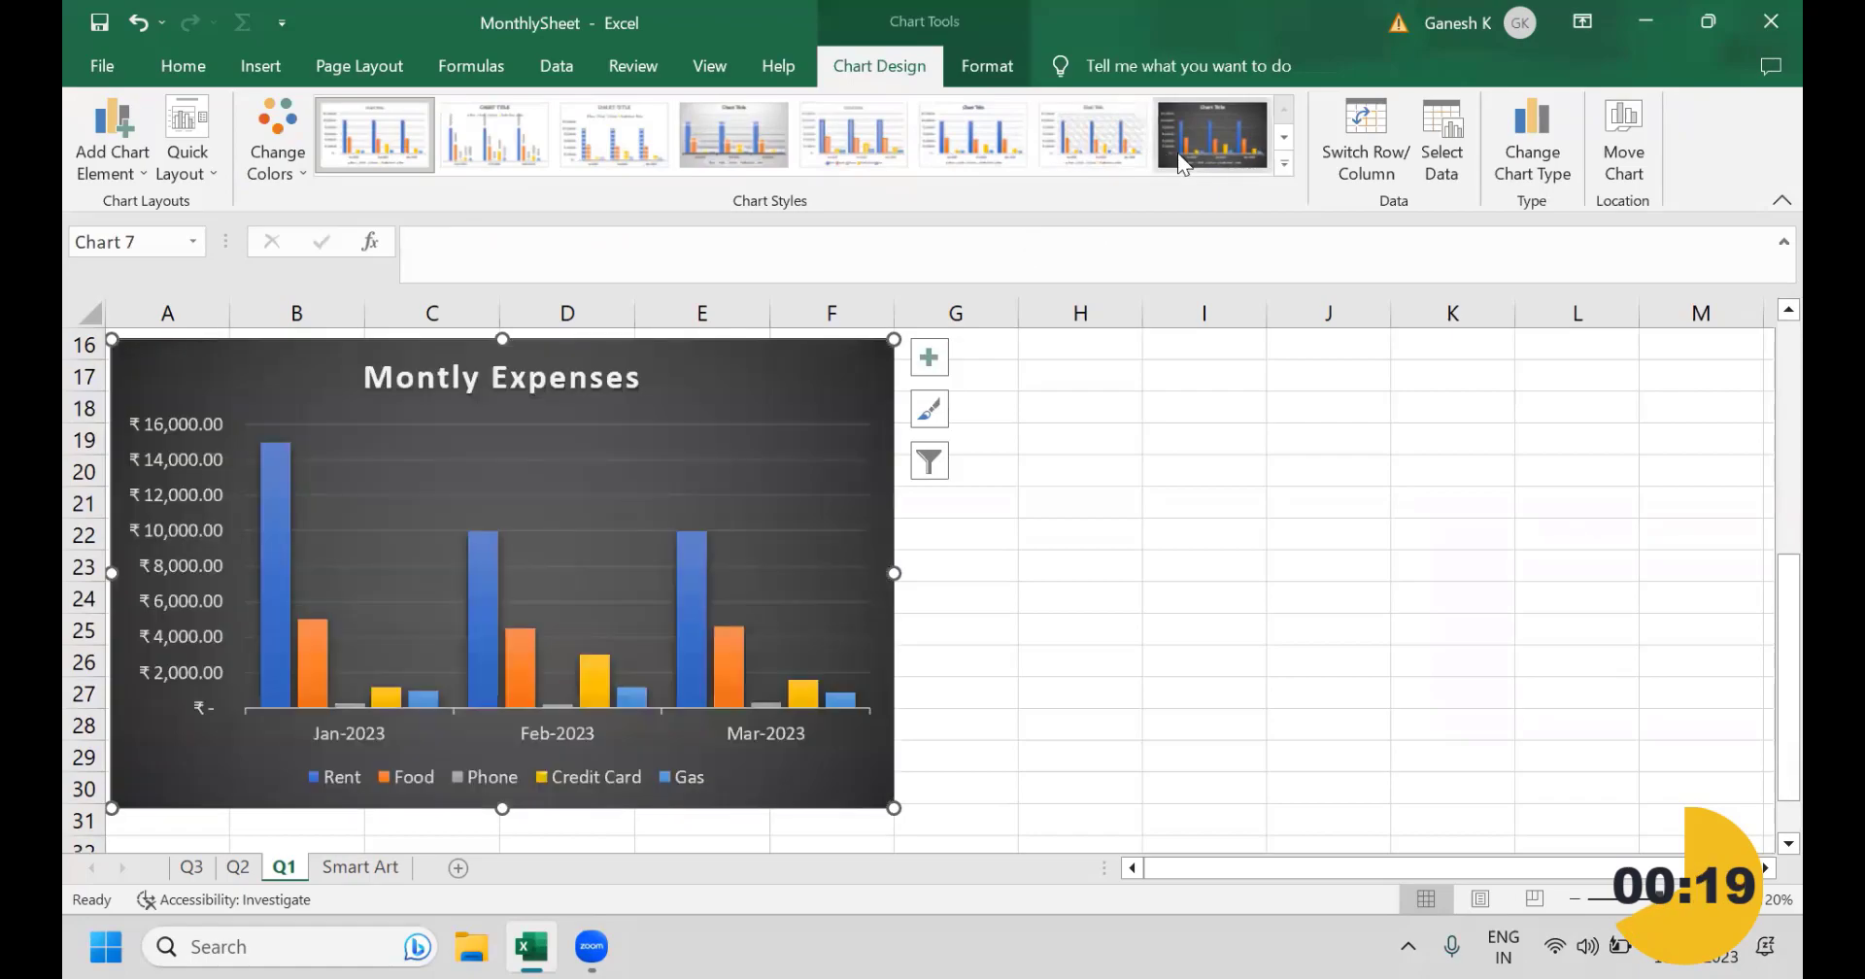
# Step: Preview the available chart styles, keep the chart's original style, and open its list of chart elements
pyautogui.click(1283, 163)
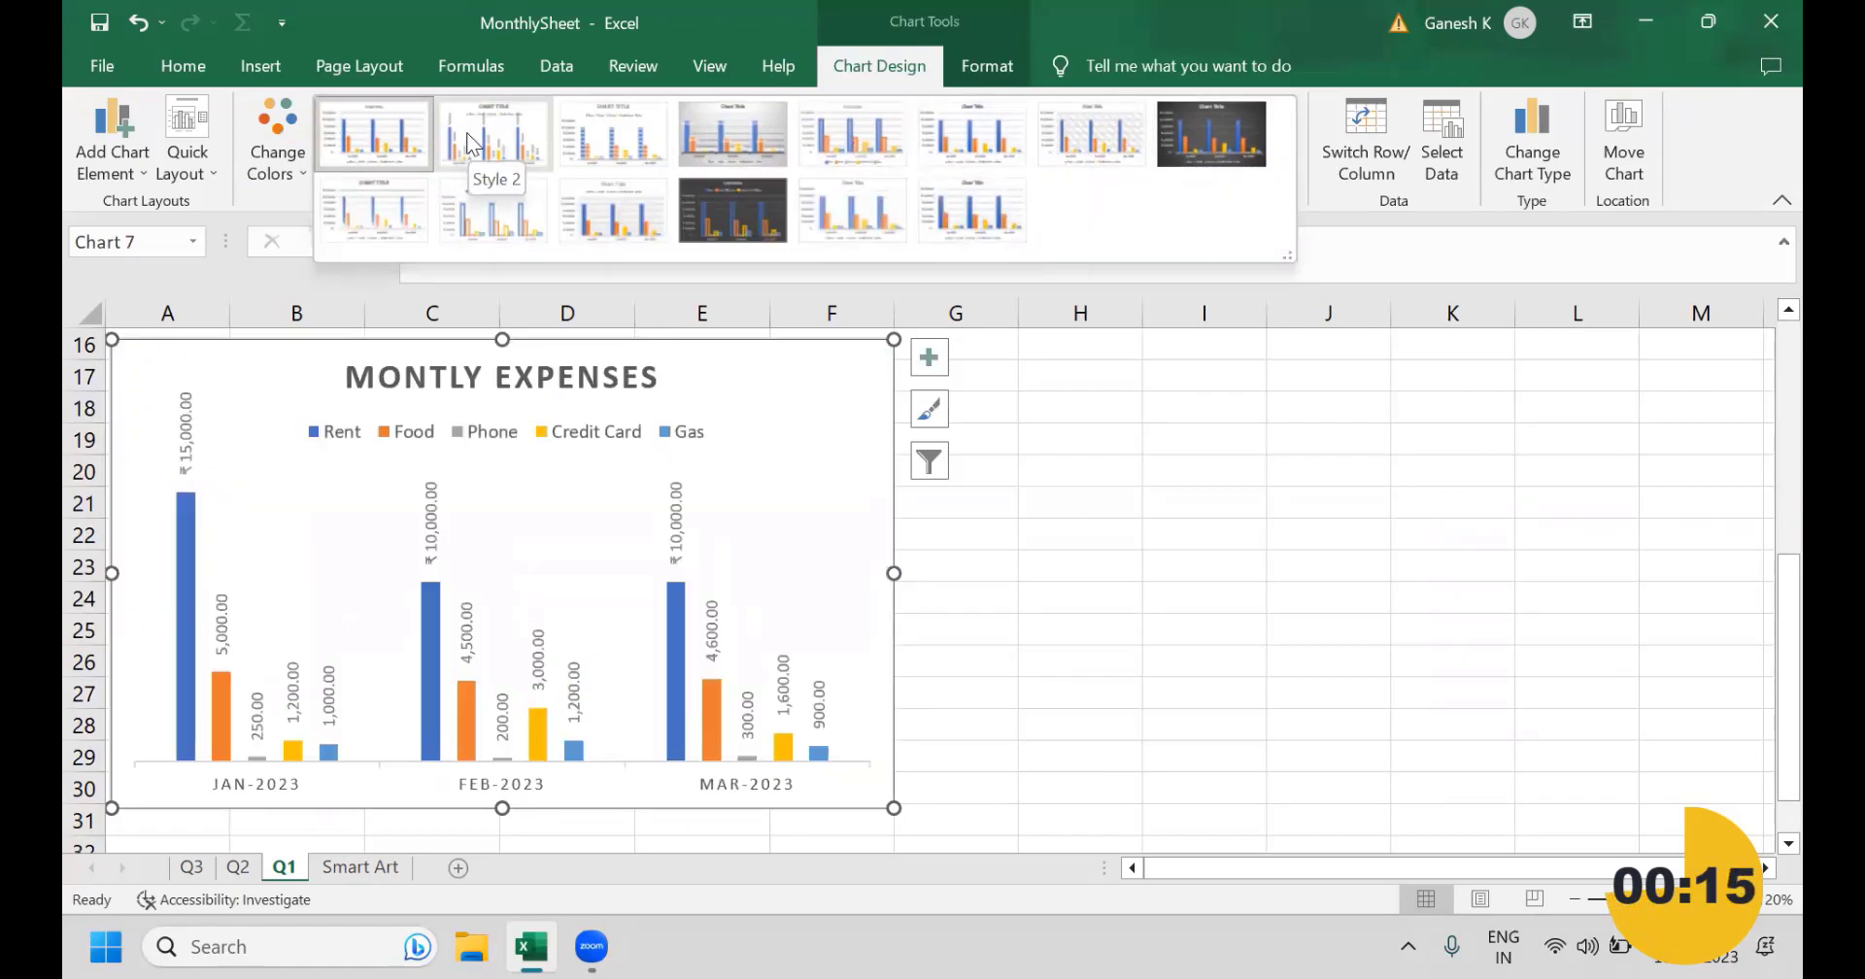
pyautogui.click(374, 136)
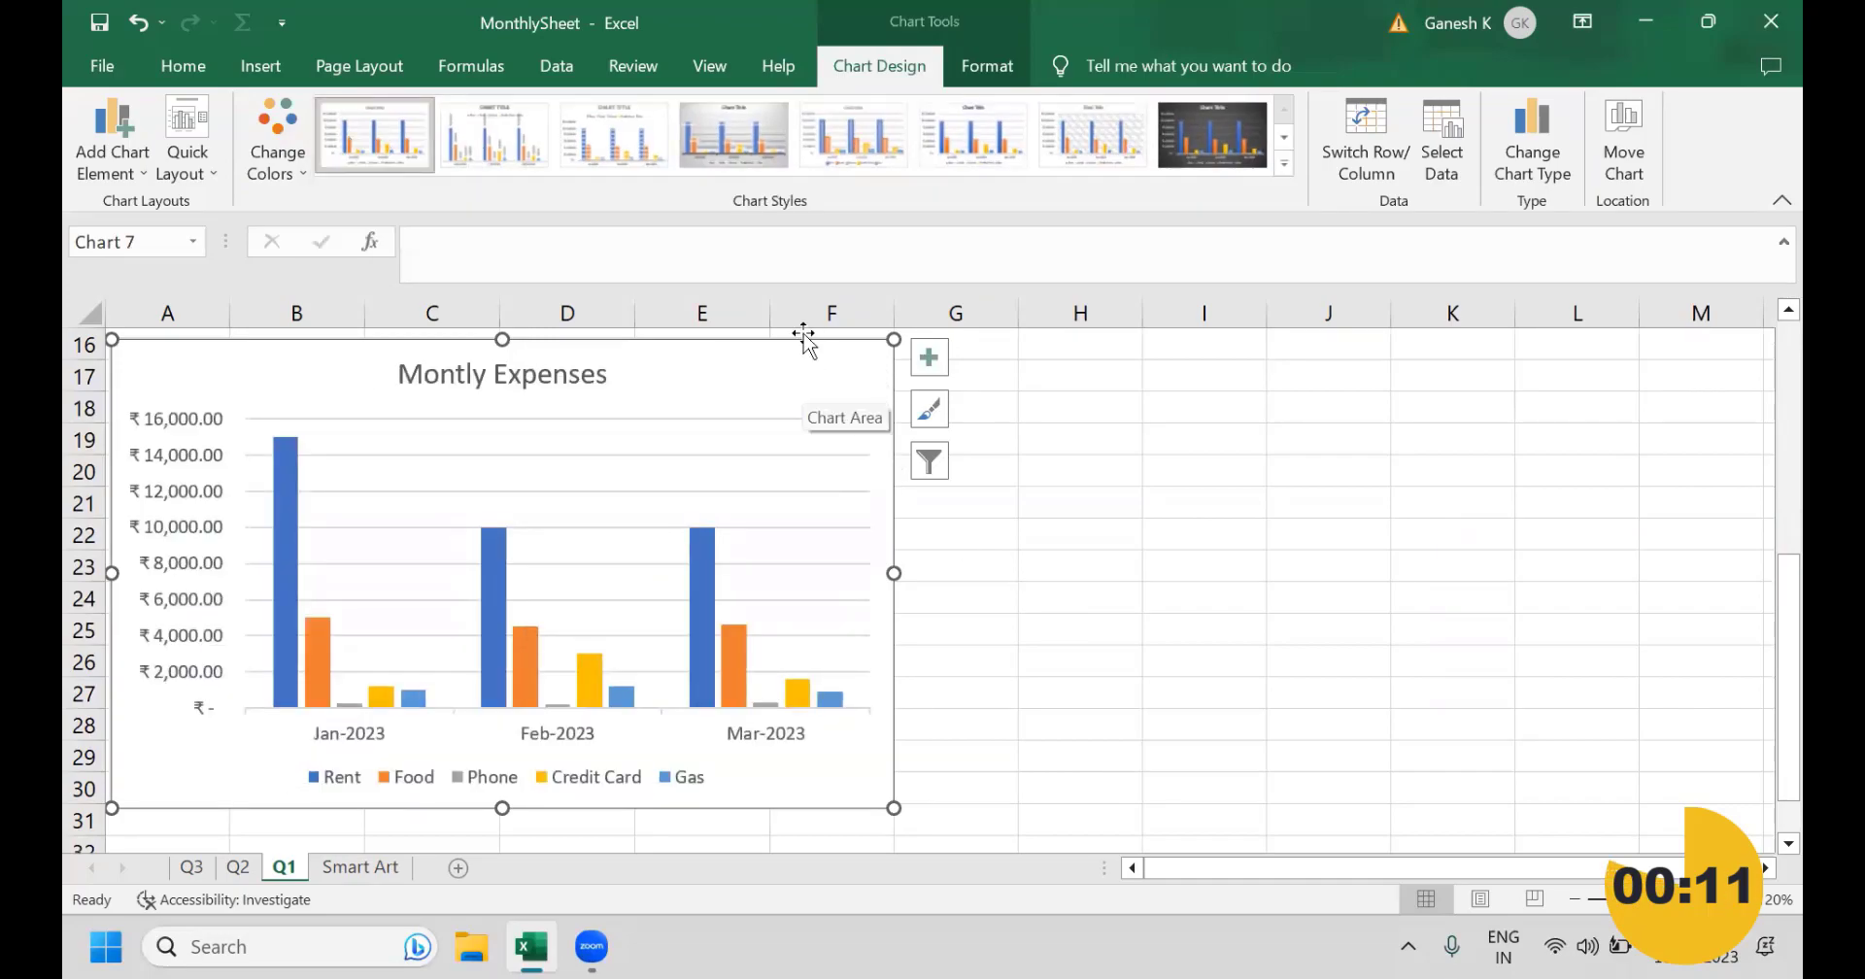
pyautogui.click(1293, 619)
pyautogui.click(791, 388)
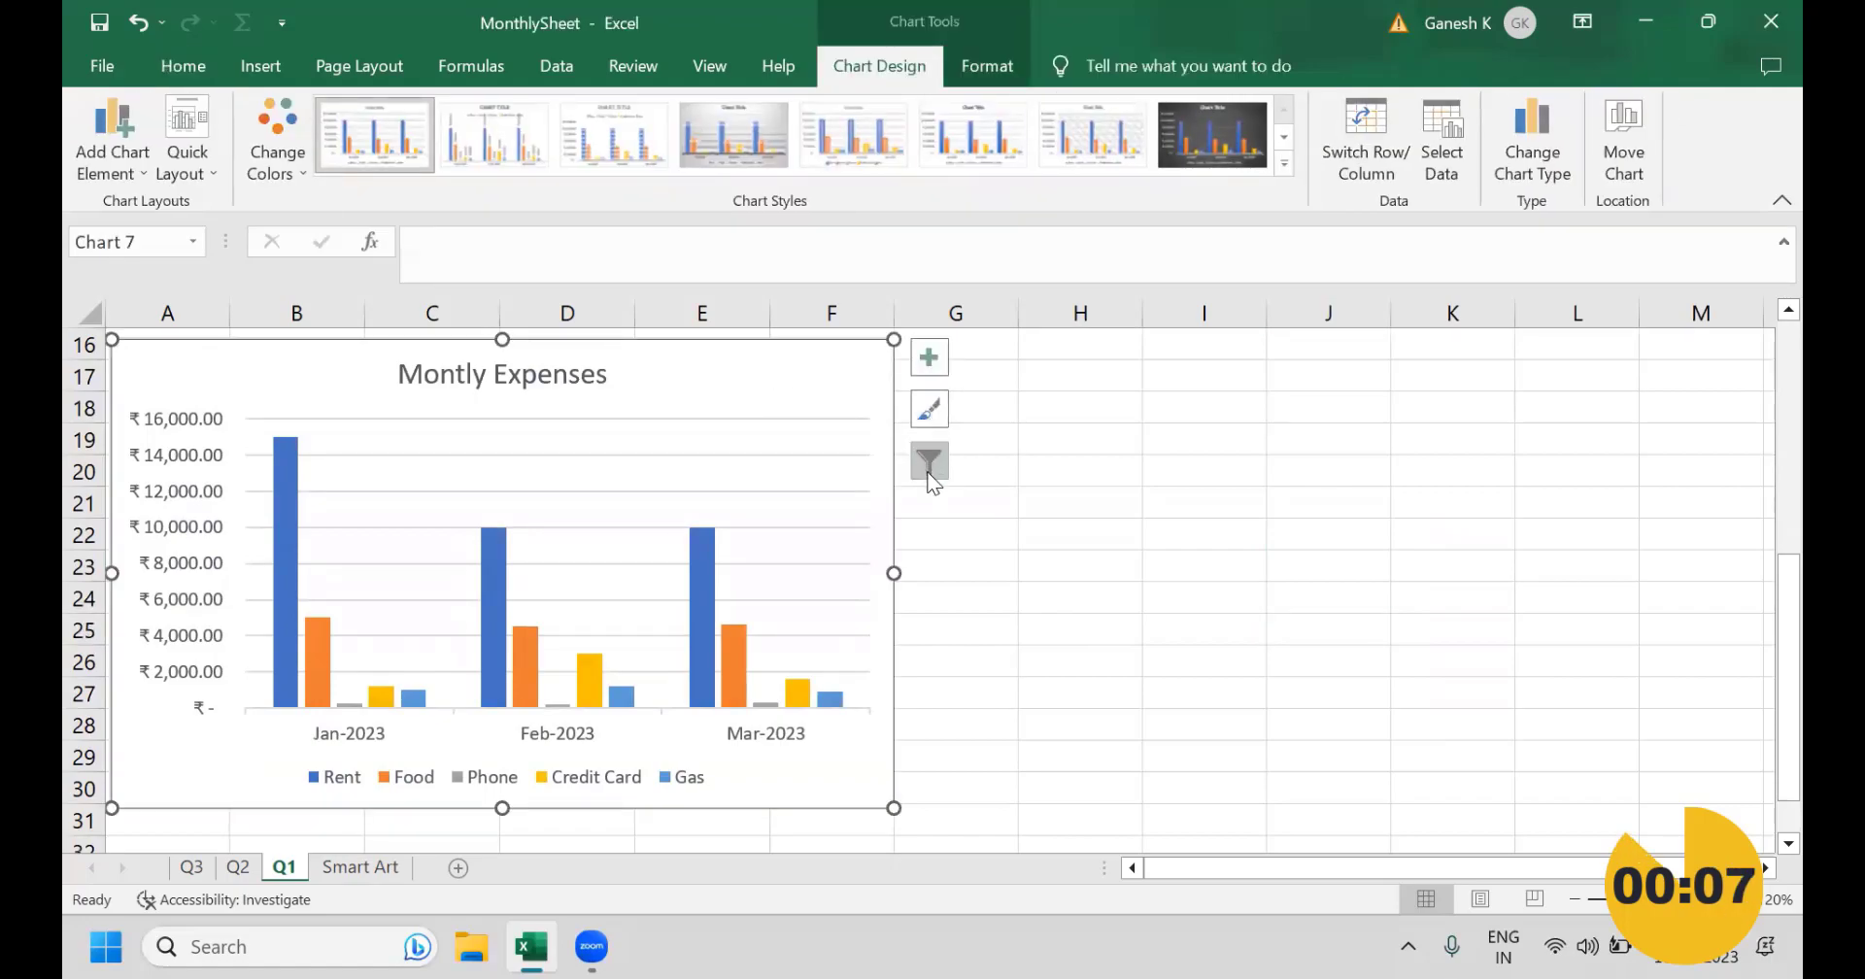
pyautogui.click(929, 356)
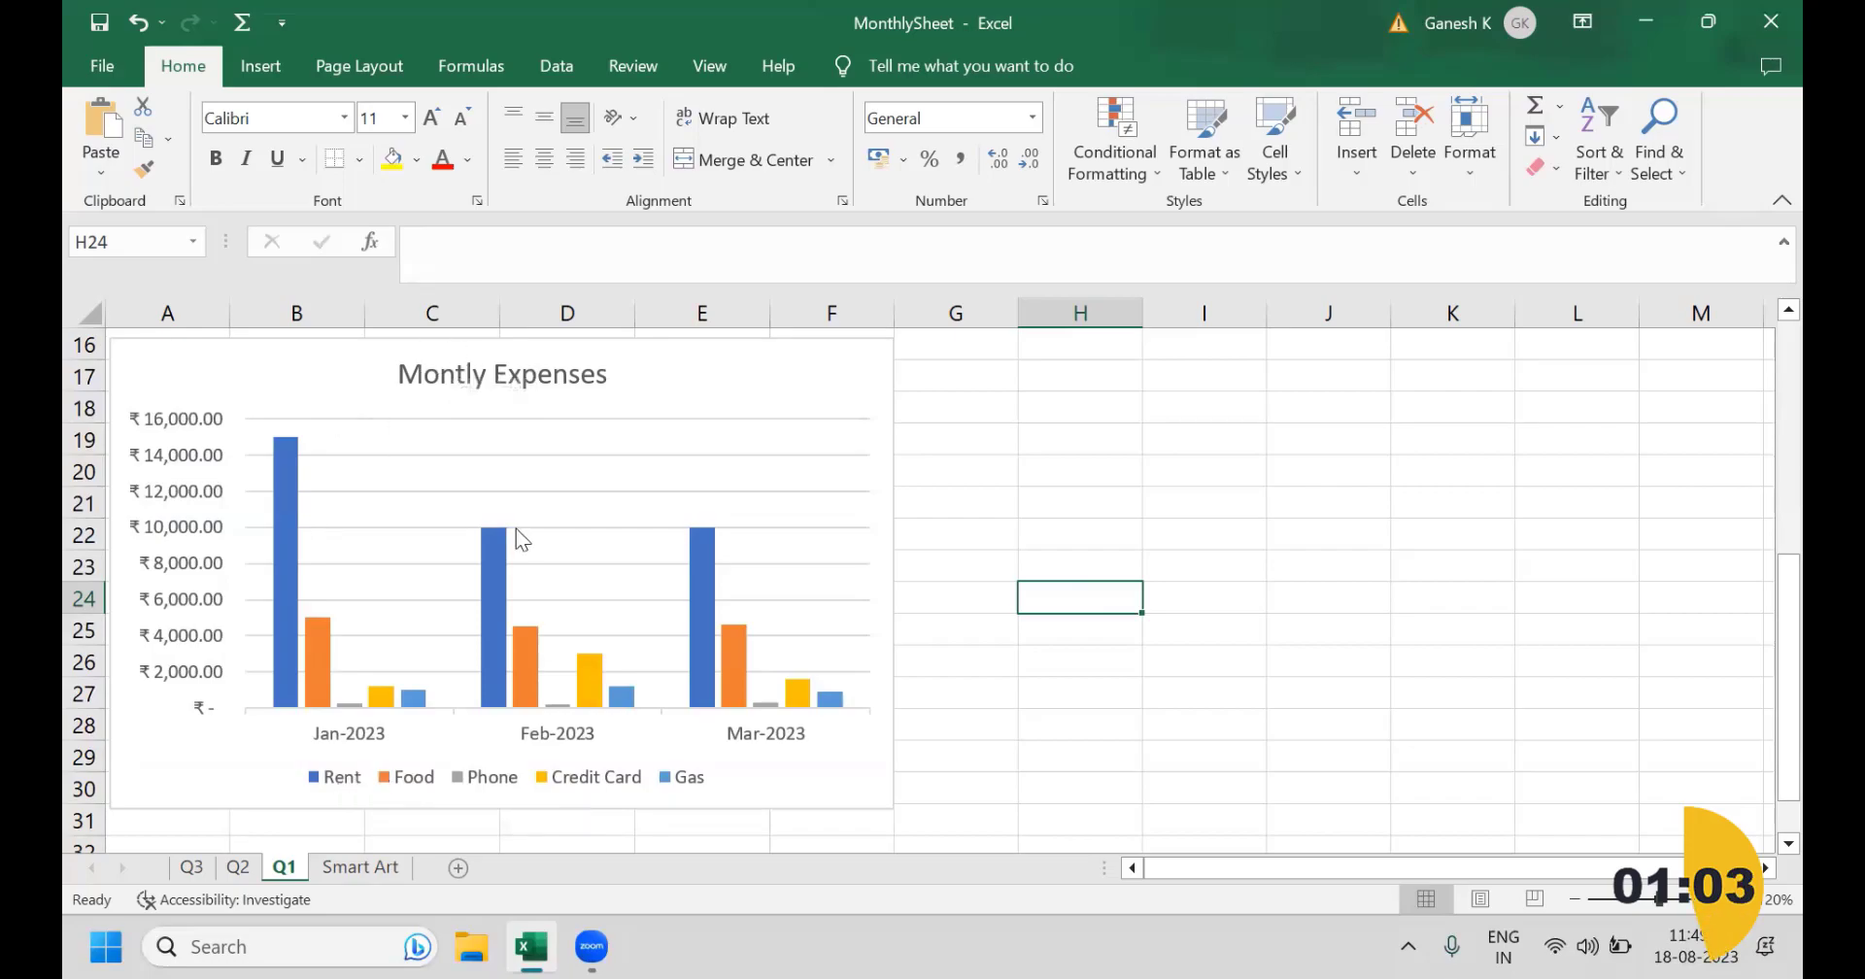
# Step: Hide the chart's legend, show it again, and set its position to Top
pyautogui.click(789, 371)
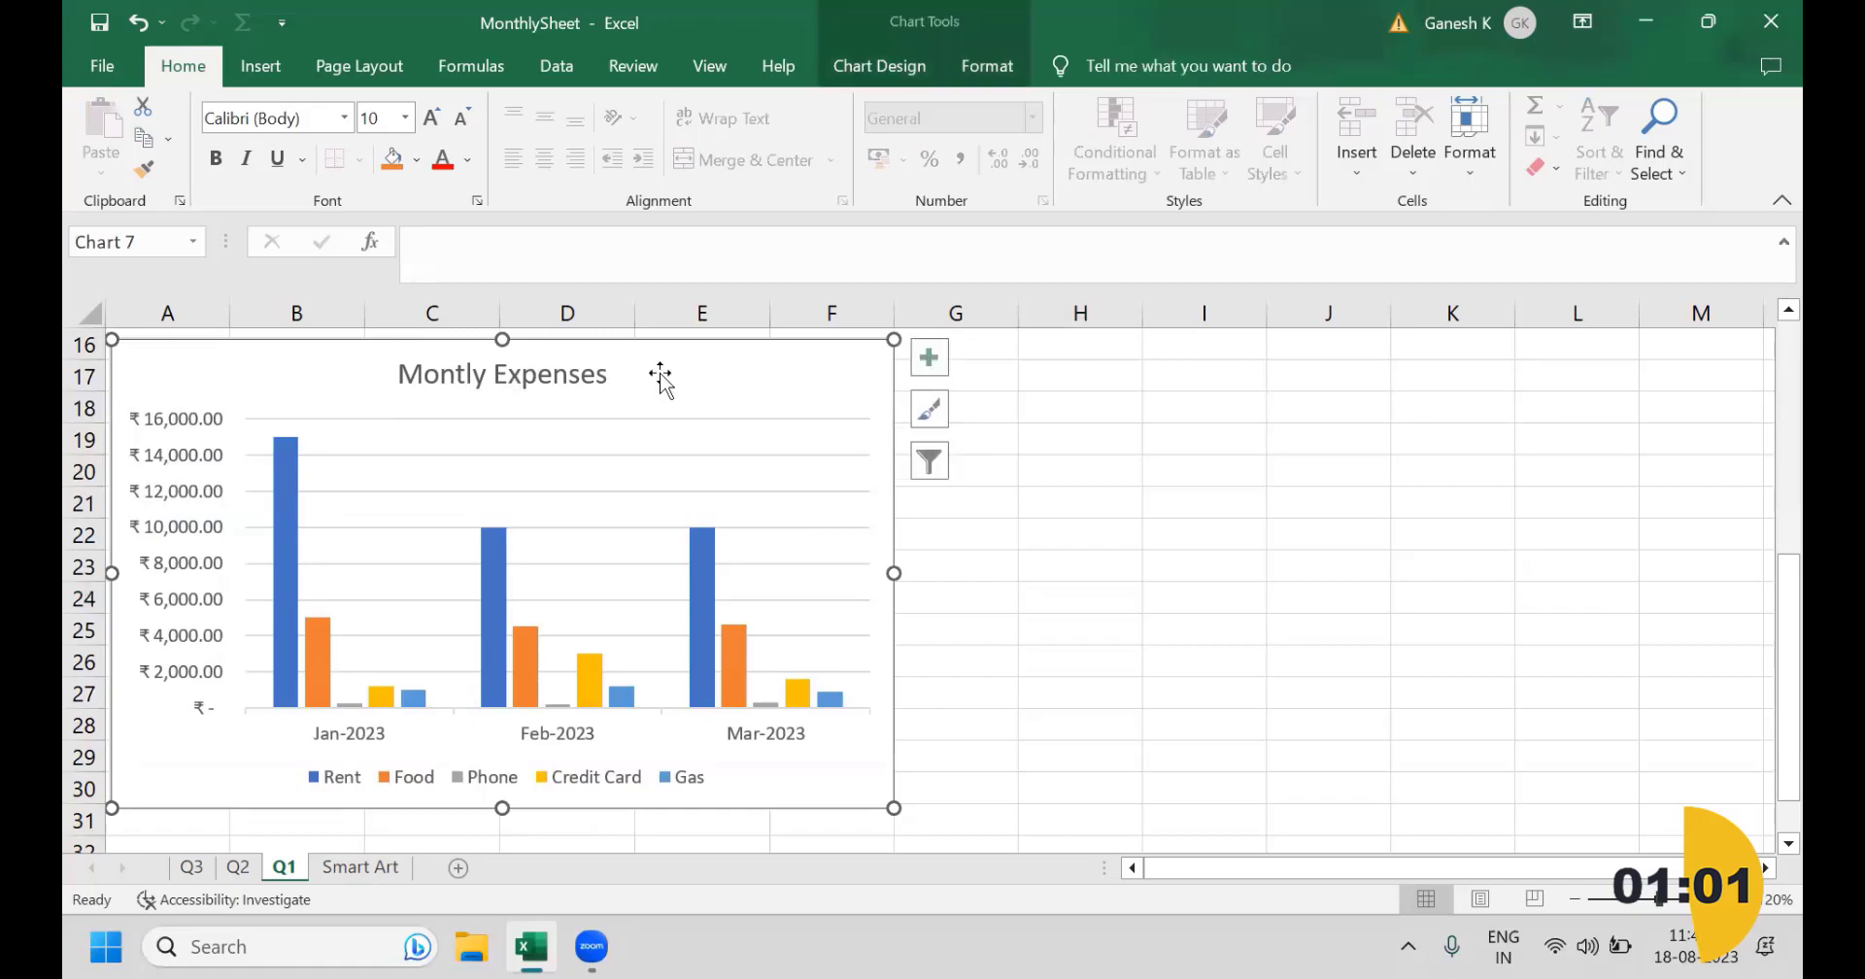
pyautogui.click(936, 347)
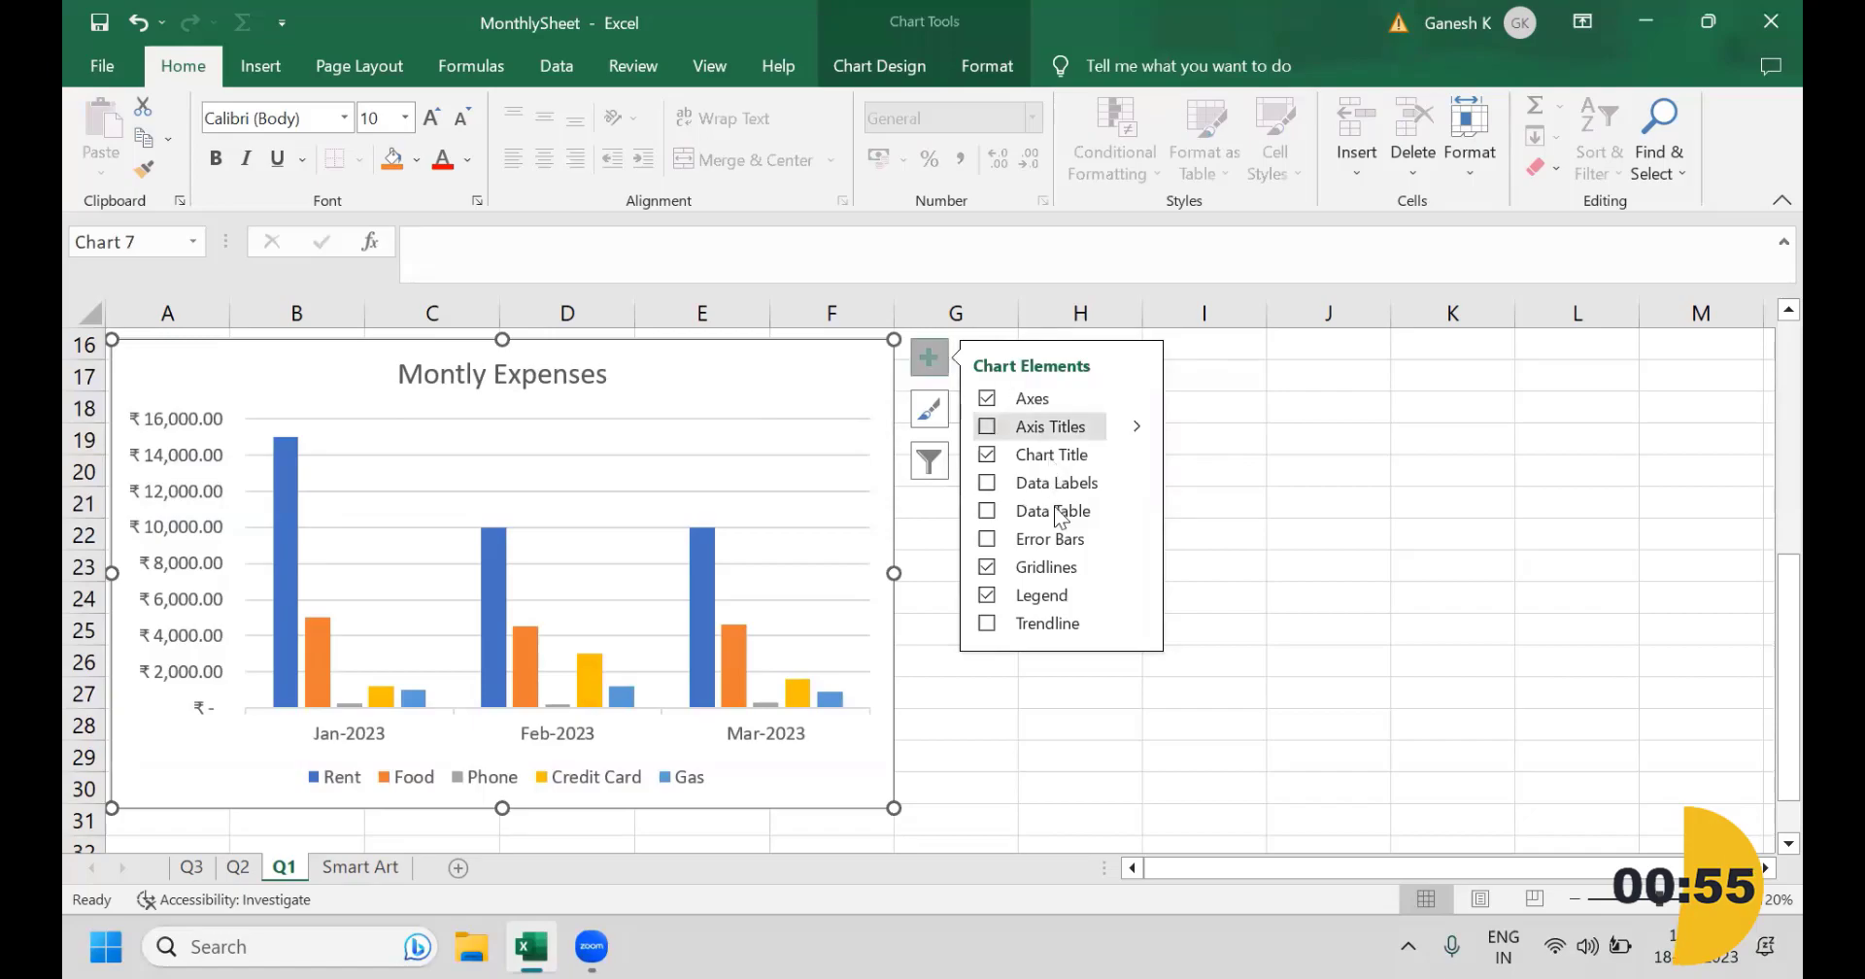
pyautogui.click(986, 594)
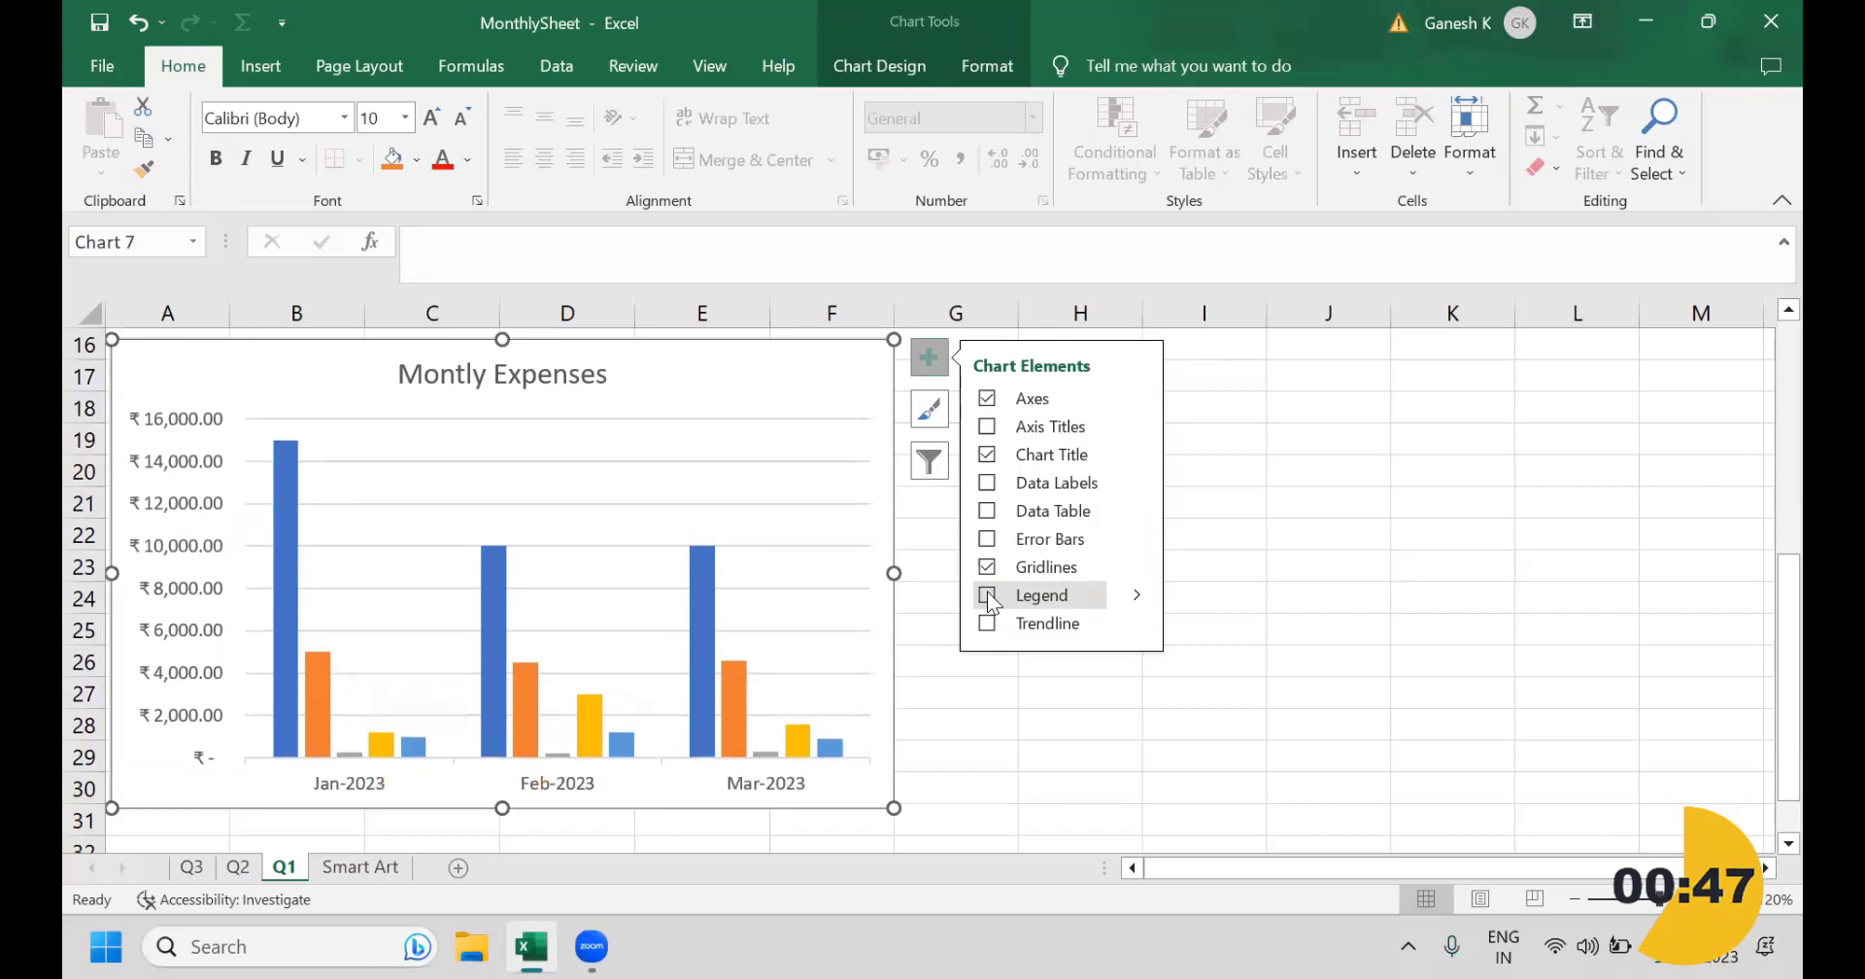
pyautogui.click(987, 594)
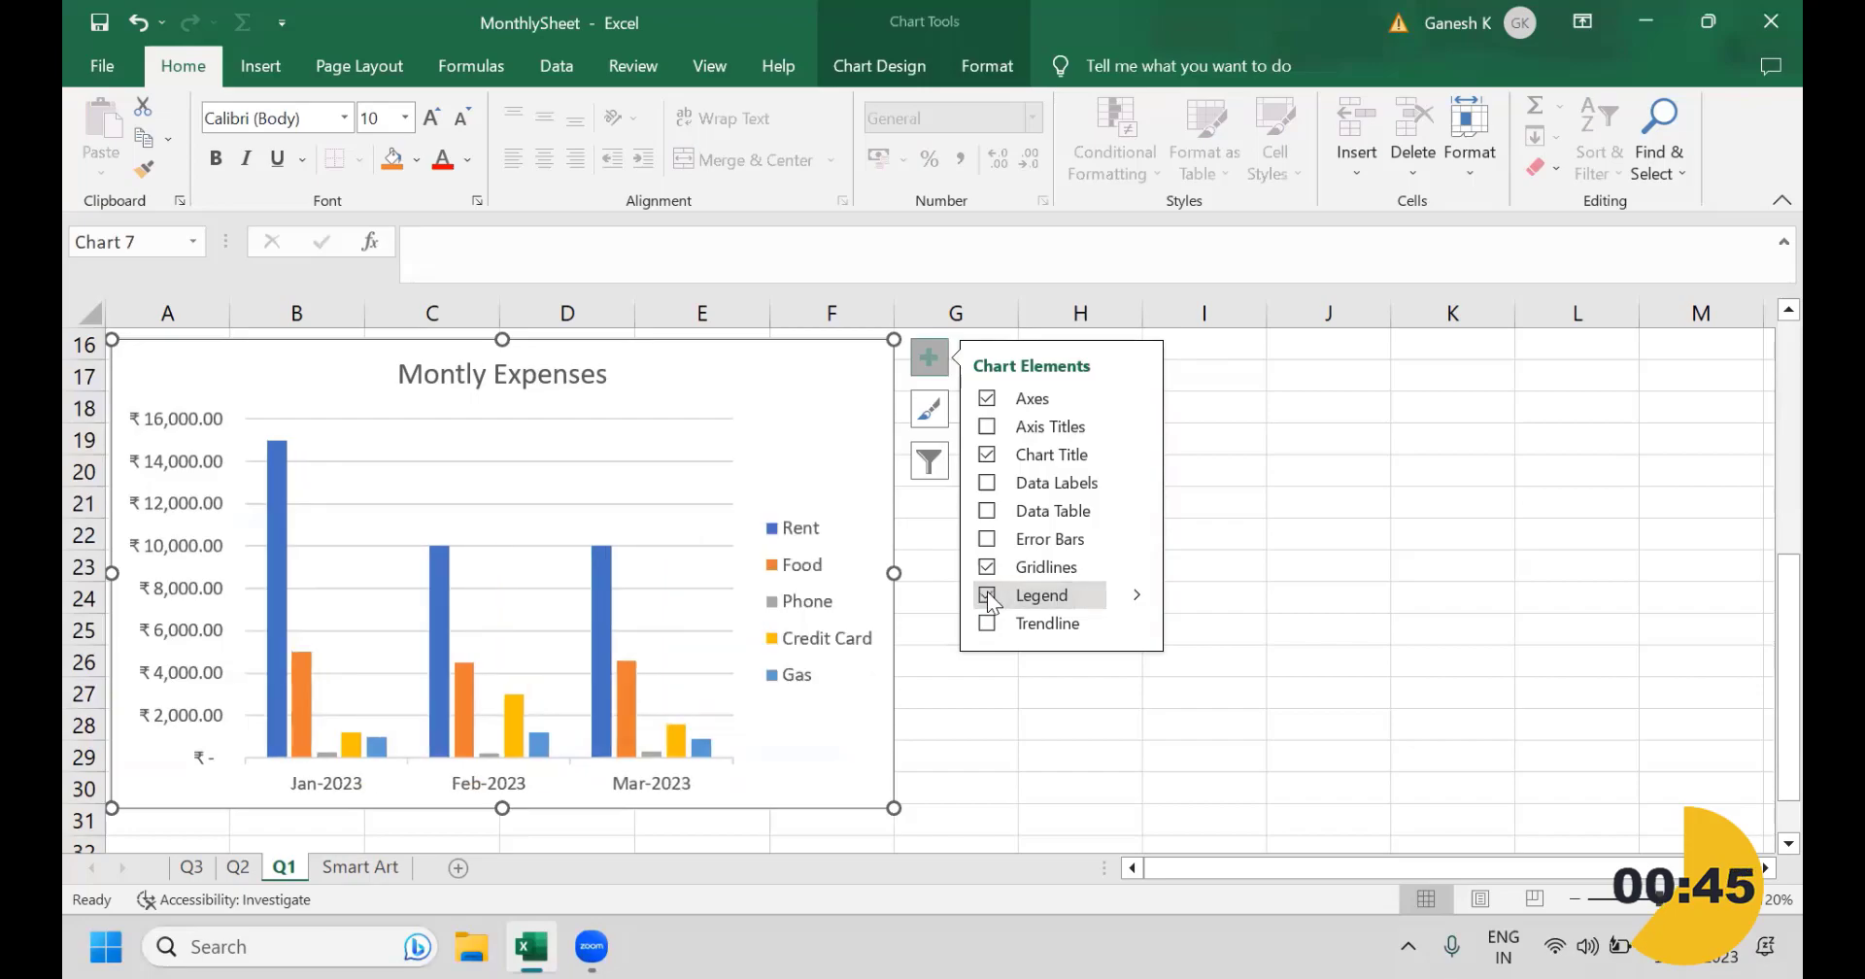
pyautogui.click(1137, 596)
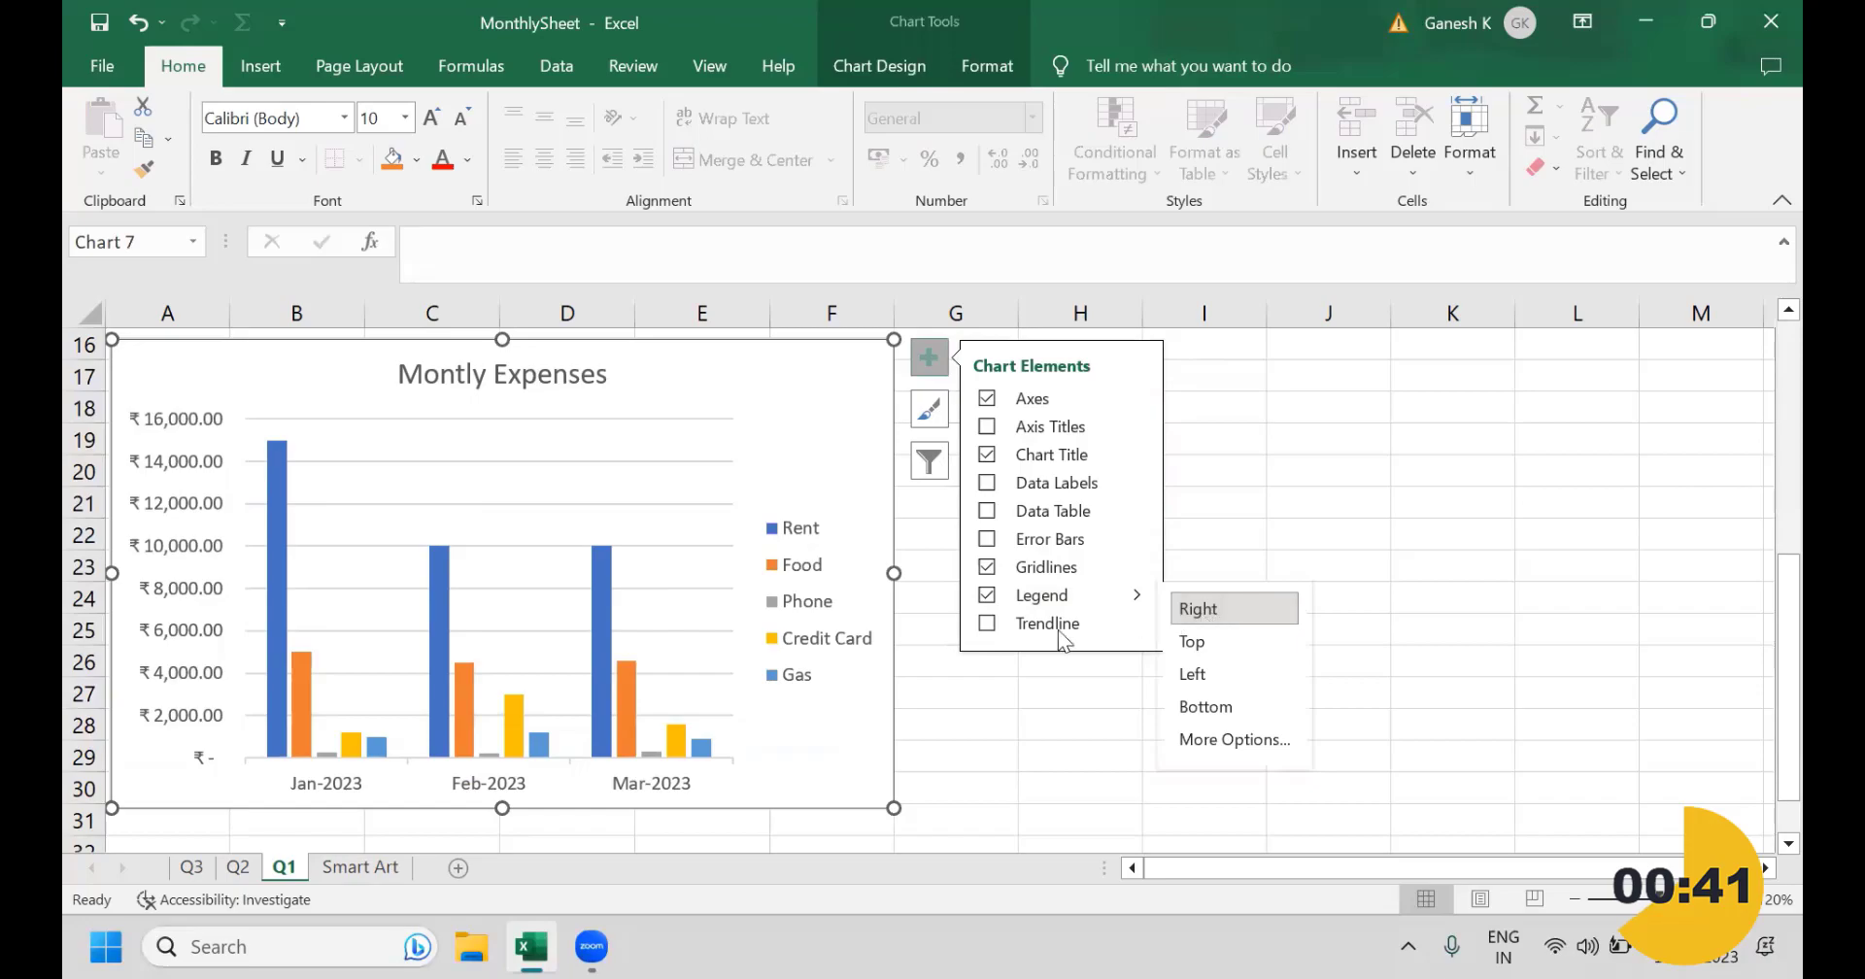
pyautogui.click(1204, 641)
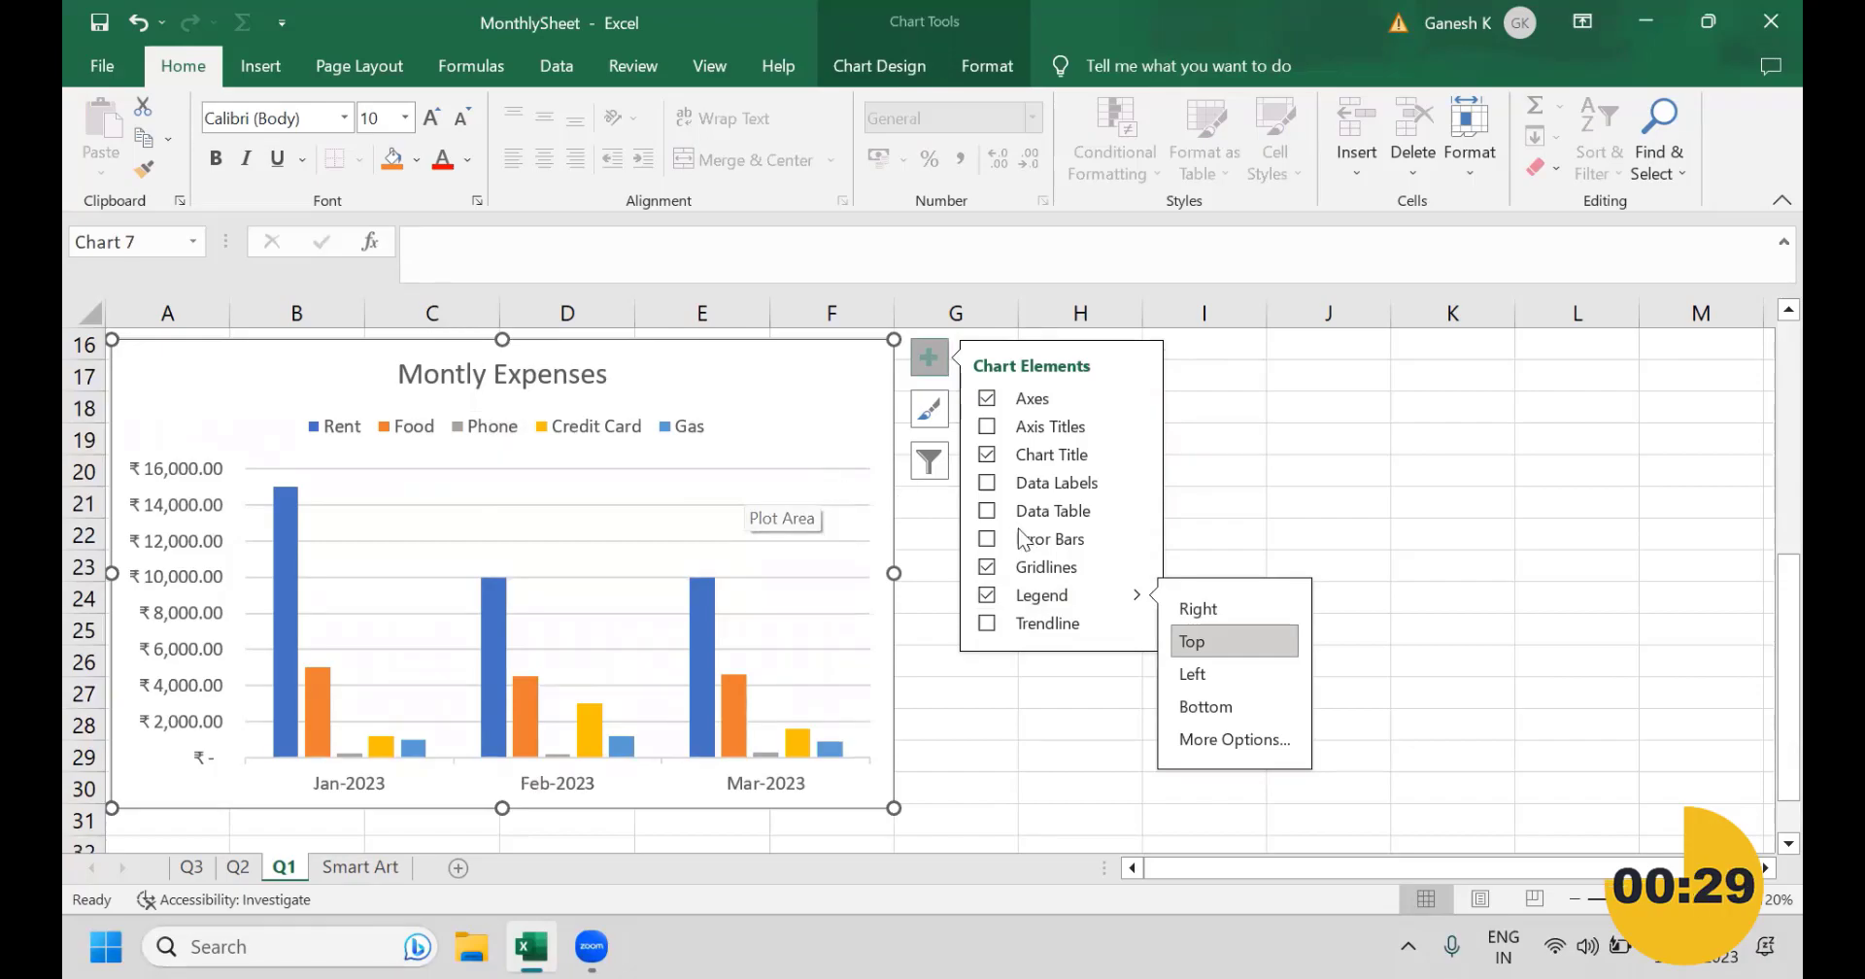
# Step: Hide the chart's gridlines and show them again
pyautogui.click(987, 568)
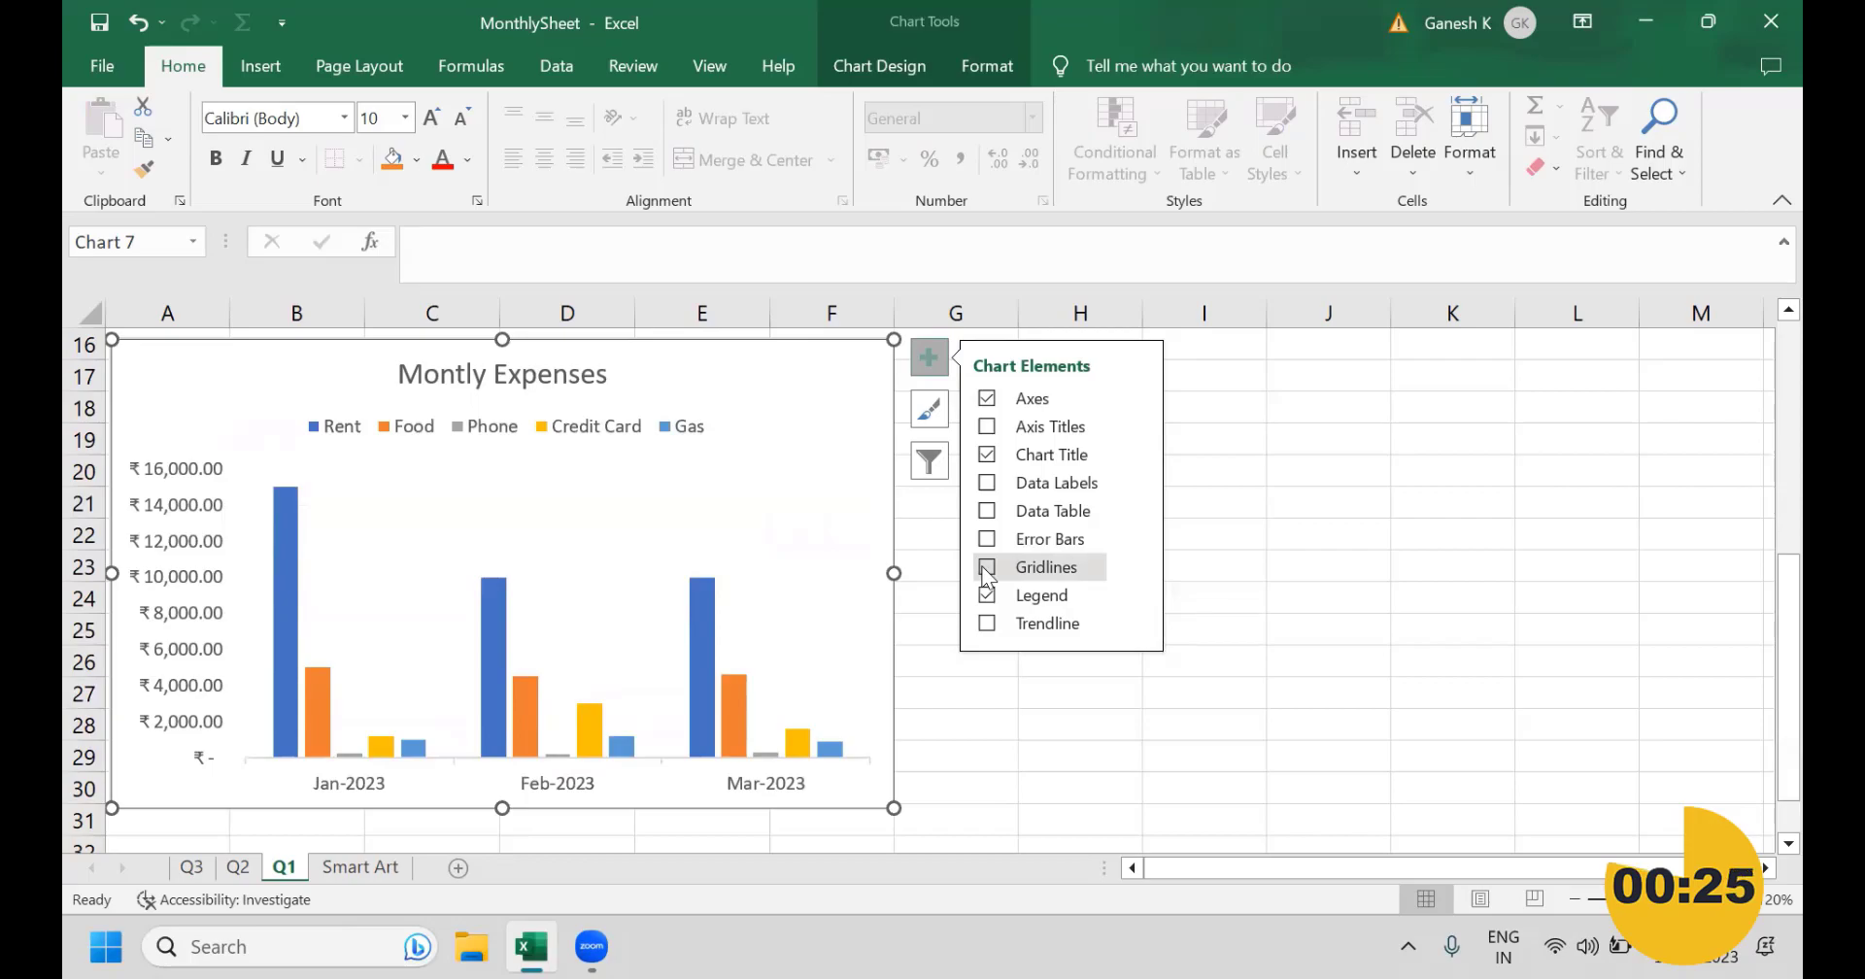
pyautogui.click(986, 568)
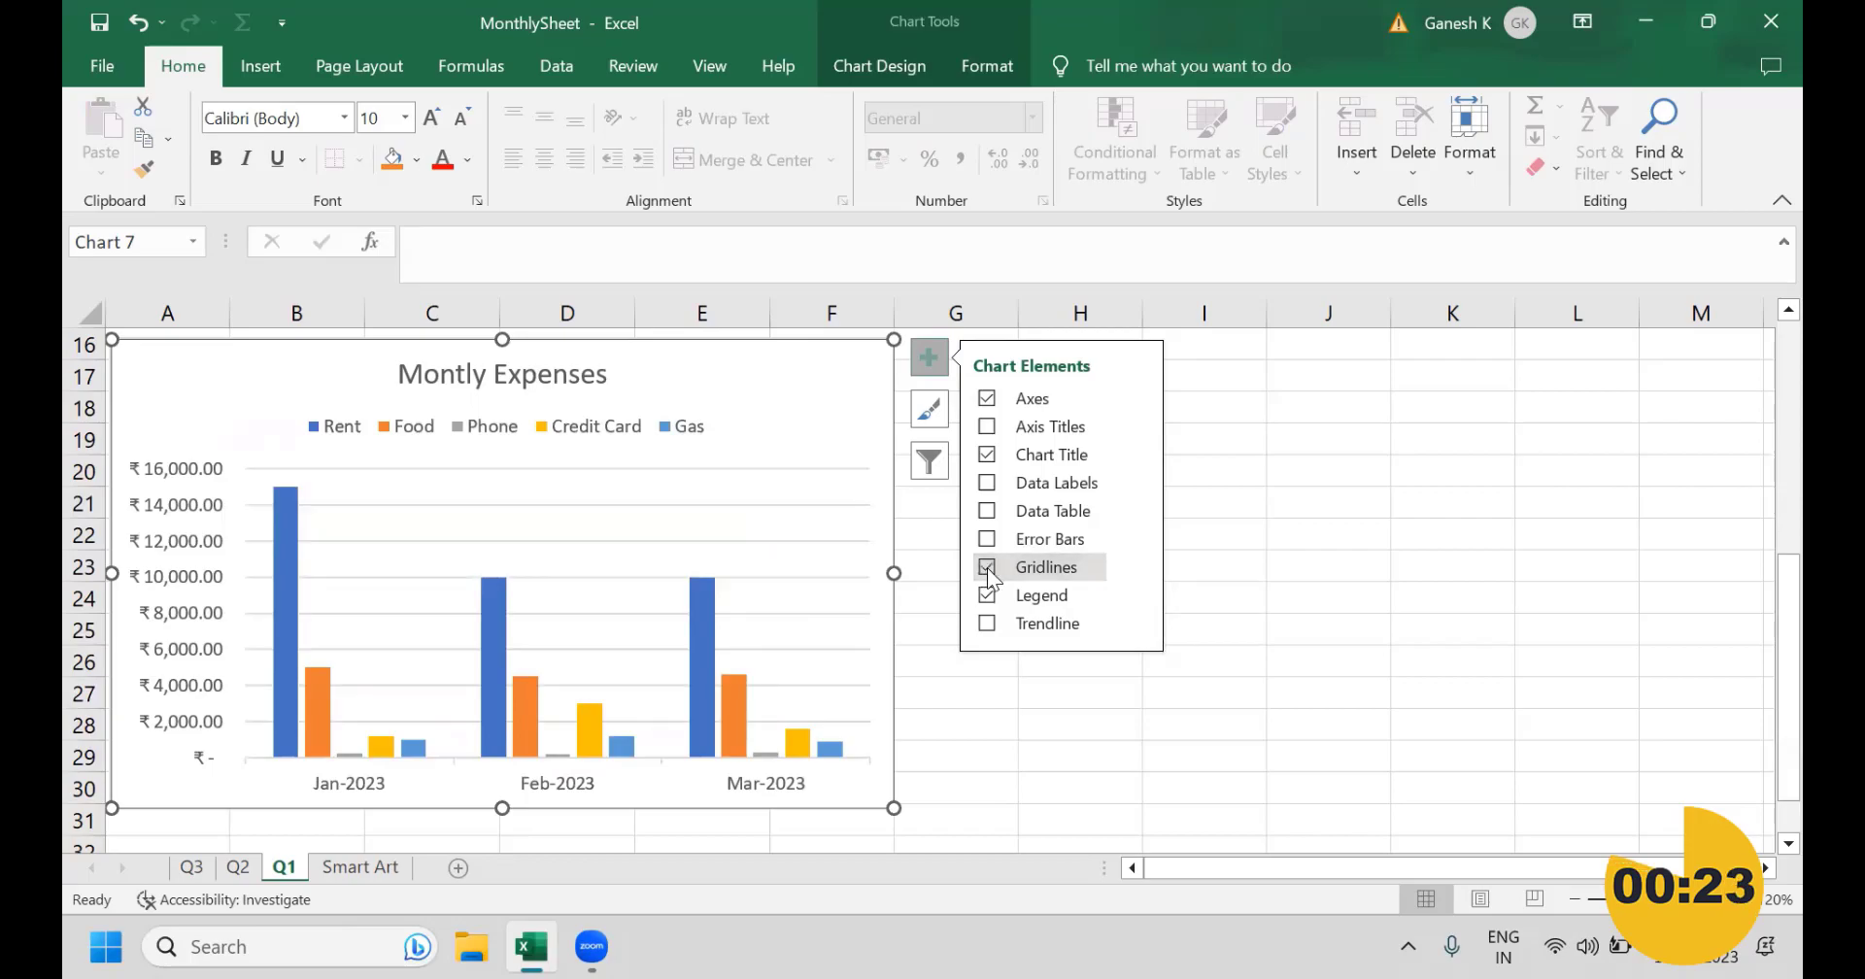
# Step: Close the list of chart elements and reselect the Montly Expenses chart
pyautogui.click(1137, 454)
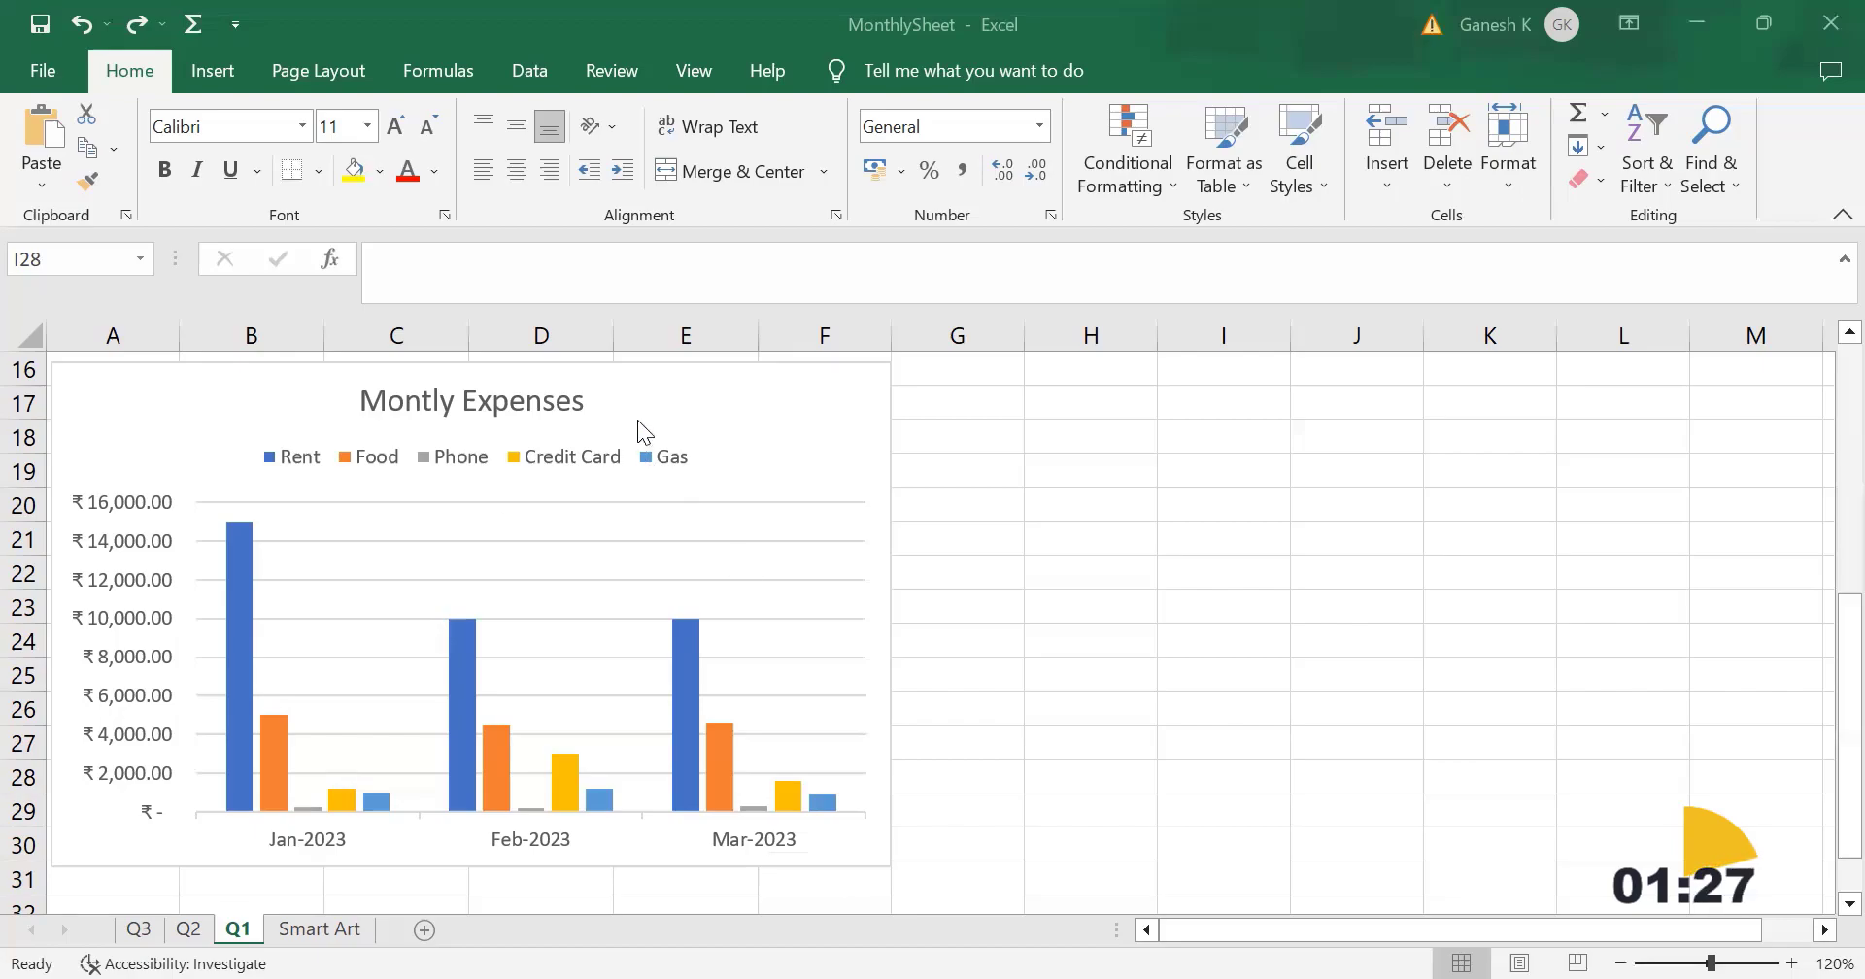
pyautogui.click(695, 412)
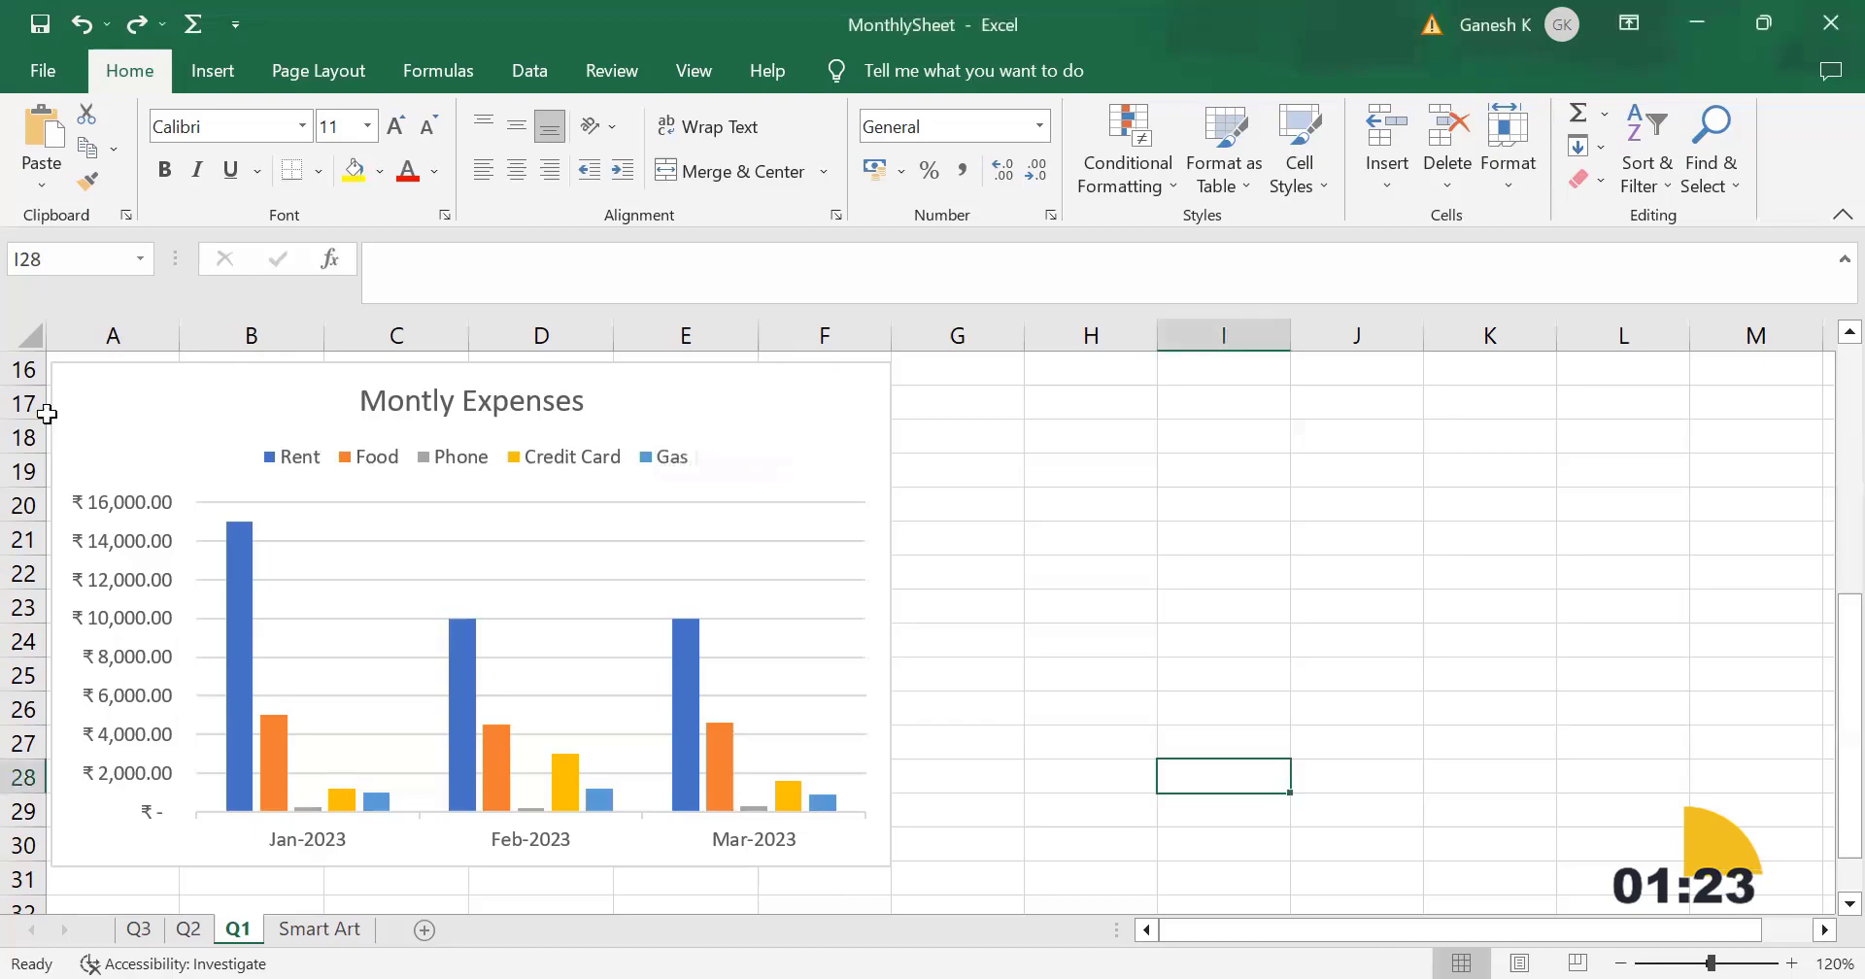
pyautogui.click(110, 406)
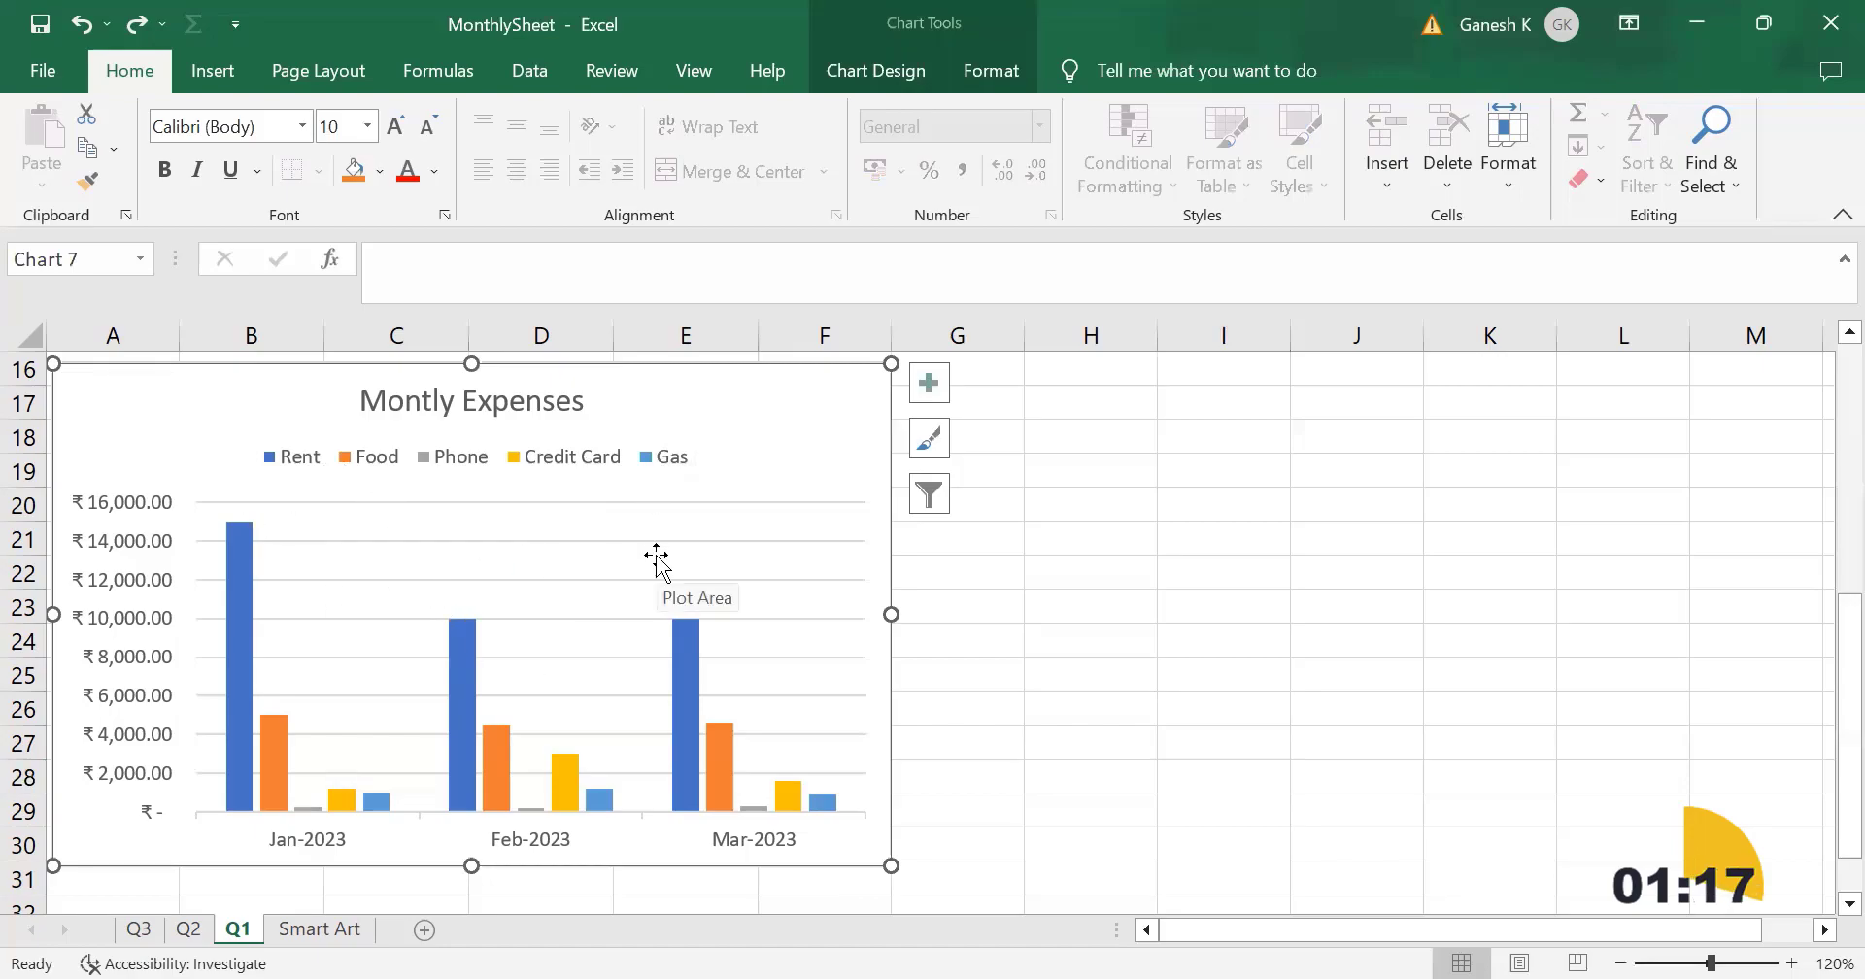
# Step: Shrink the chart's source data range to the Jan-2023 and Feb-2023 columns, excluding Mar-2023, and check the chart
pyautogui.scroll(5, 656, 555)
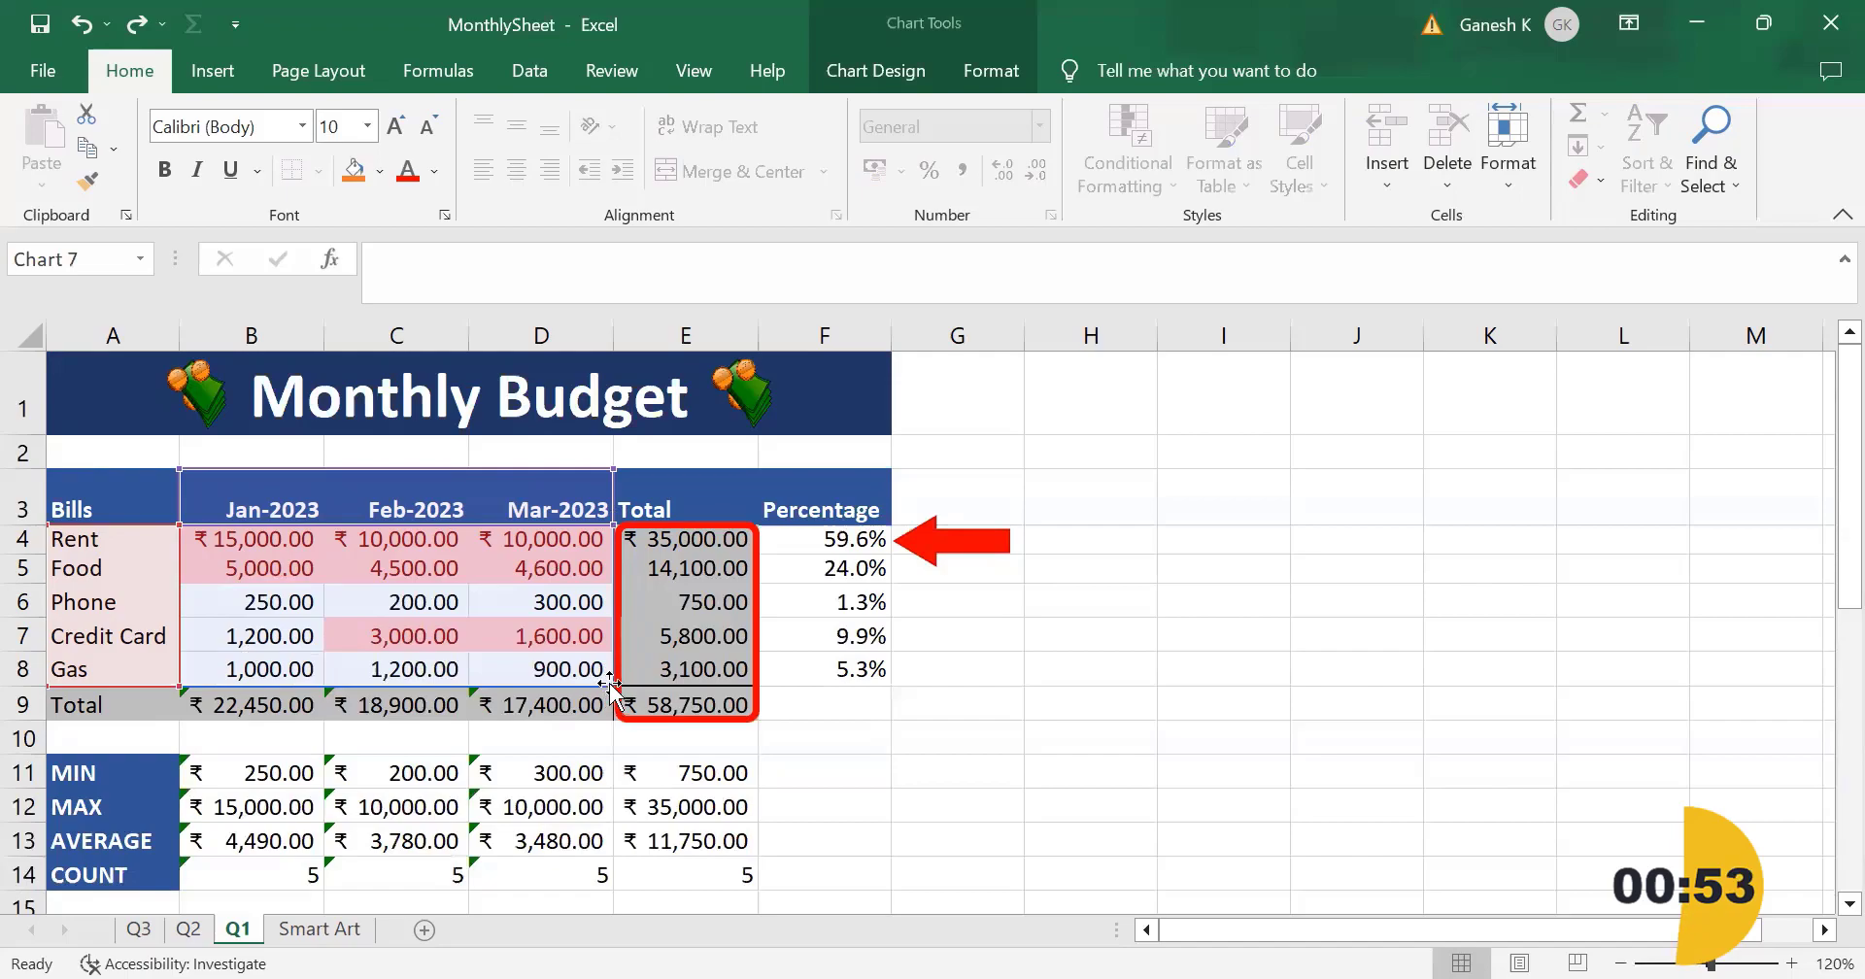
pyautogui.moveTo(573, 682); pyautogui.dragTo(472, 684)
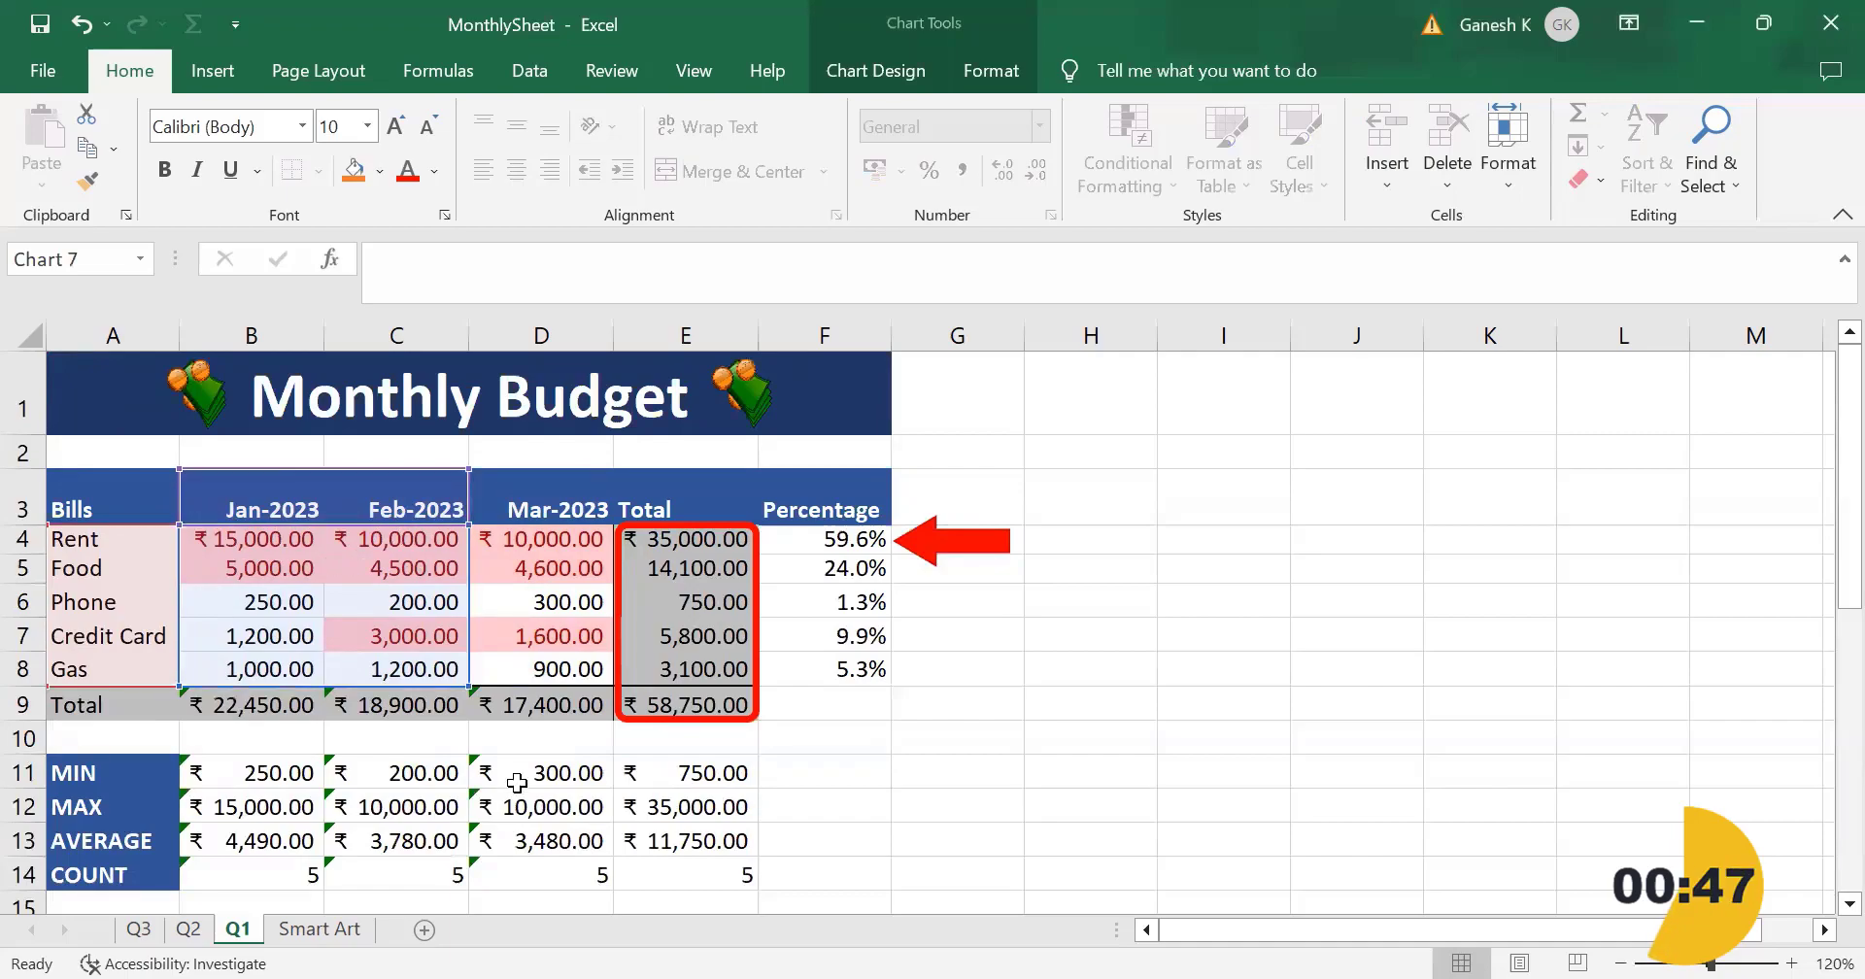
pyautogui.scroll(-9, 517, 790)
pyautogui.scroll(4, 517, 790)
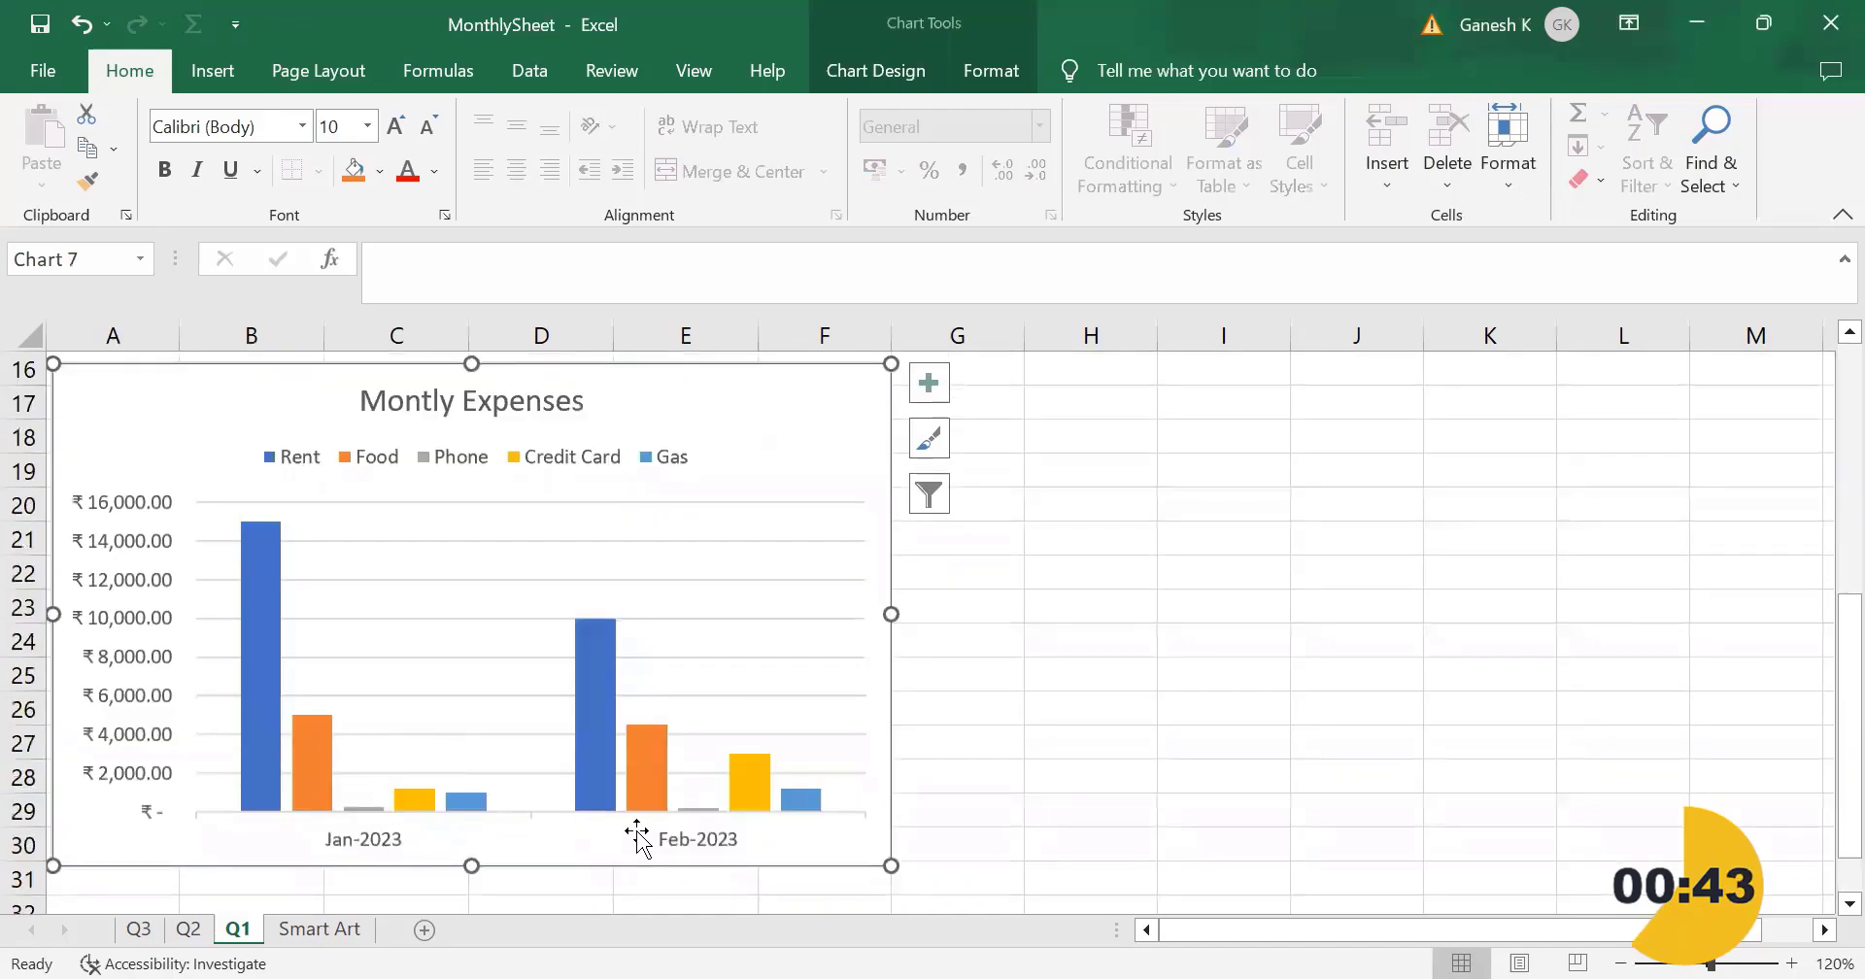
pyautogui.moveTo(590, 686)
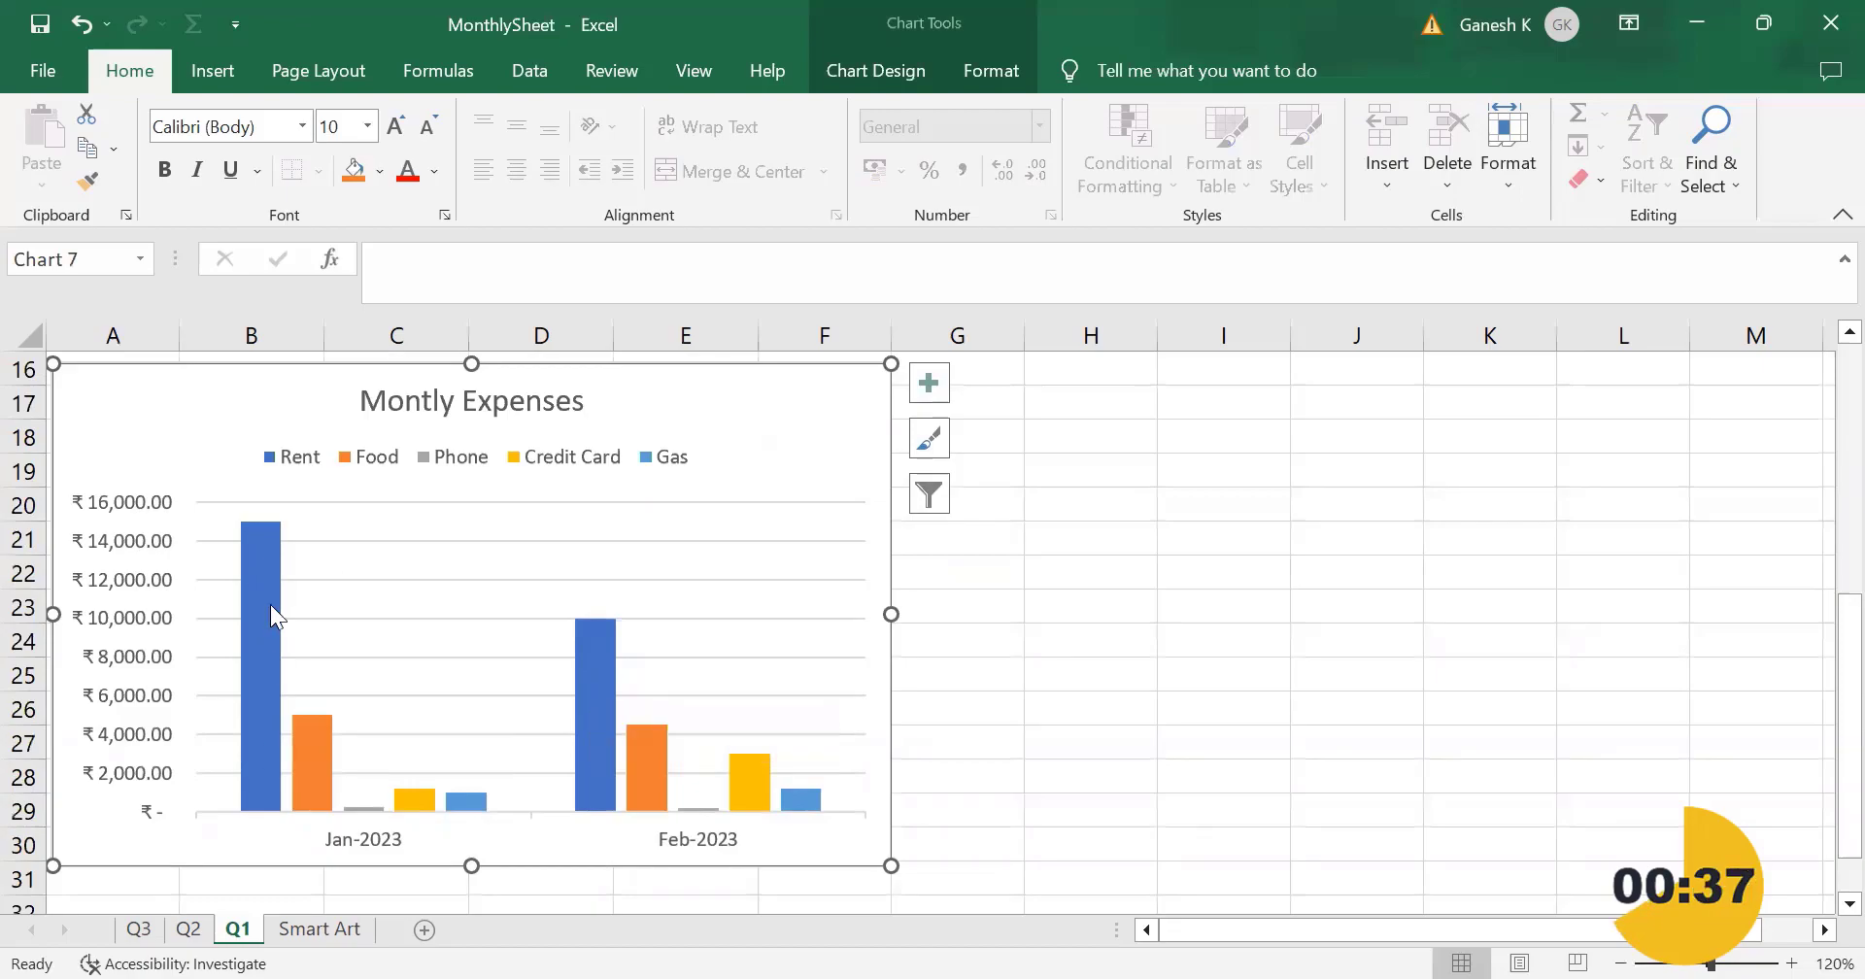
pyautogui.moveTo(272, 537)
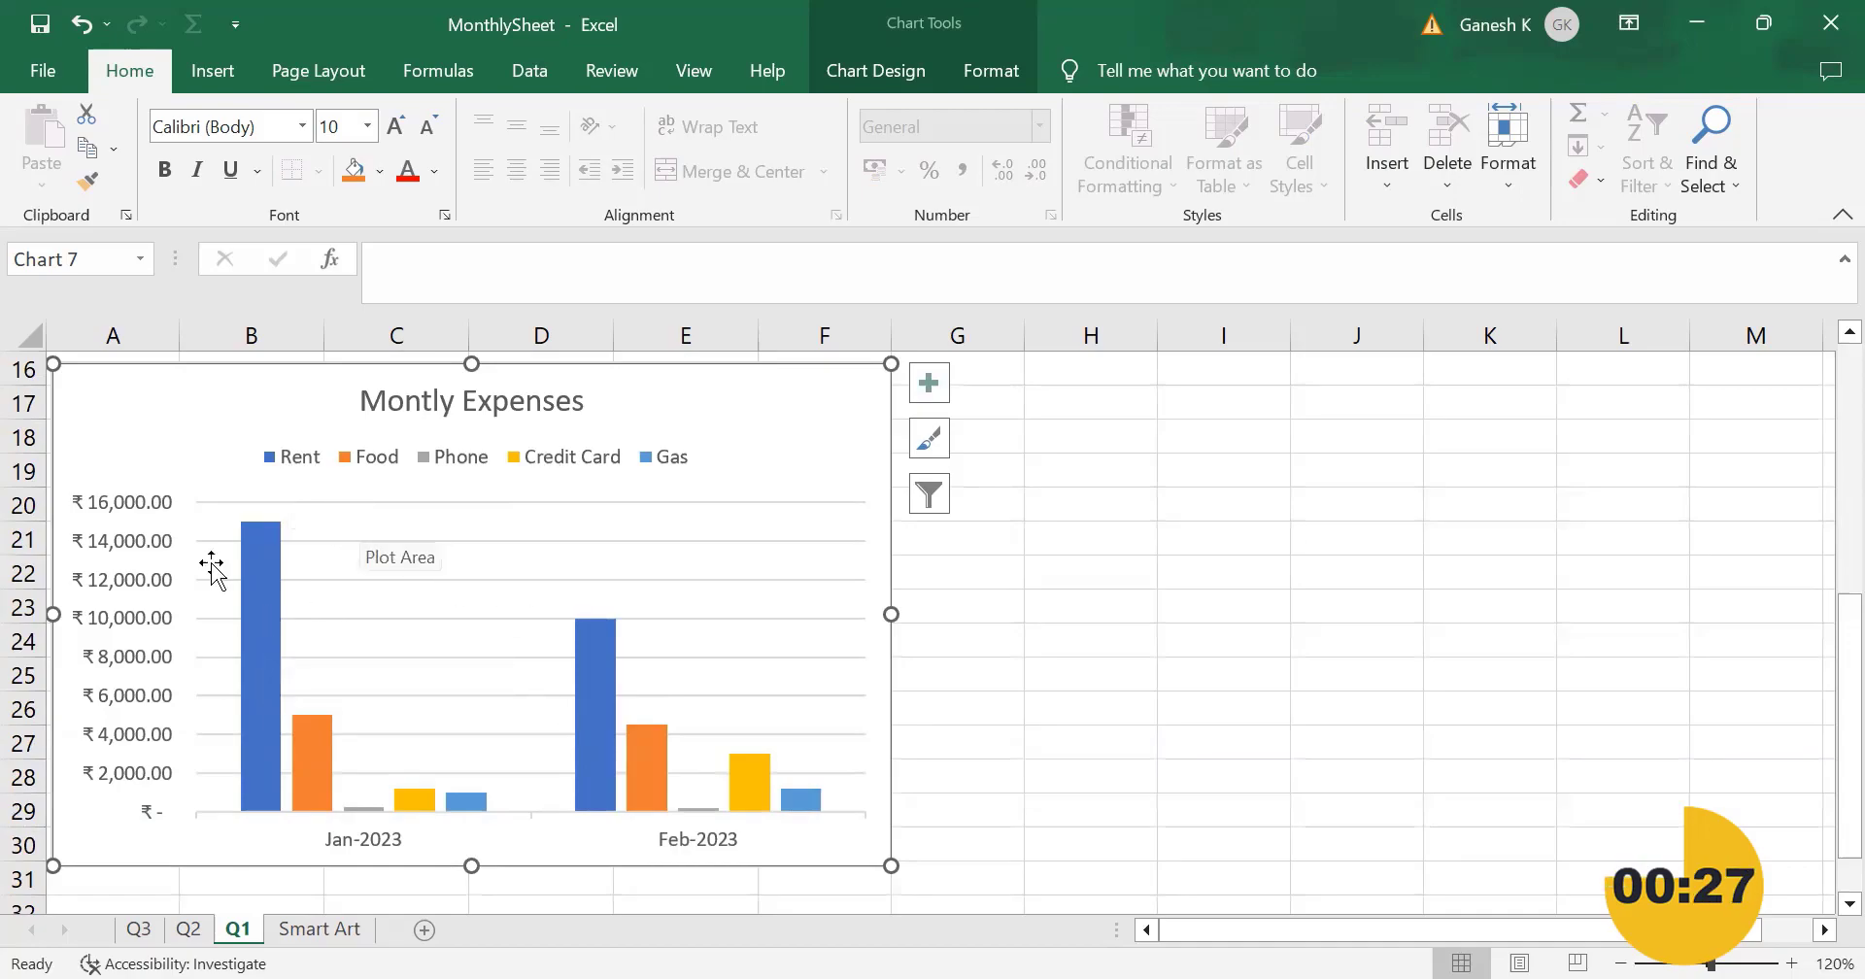
# Step: Exclude the Rent row from the chart's source data so the range starts at Food, and check the chart
pyautogui.scroll(5, 309, 680)
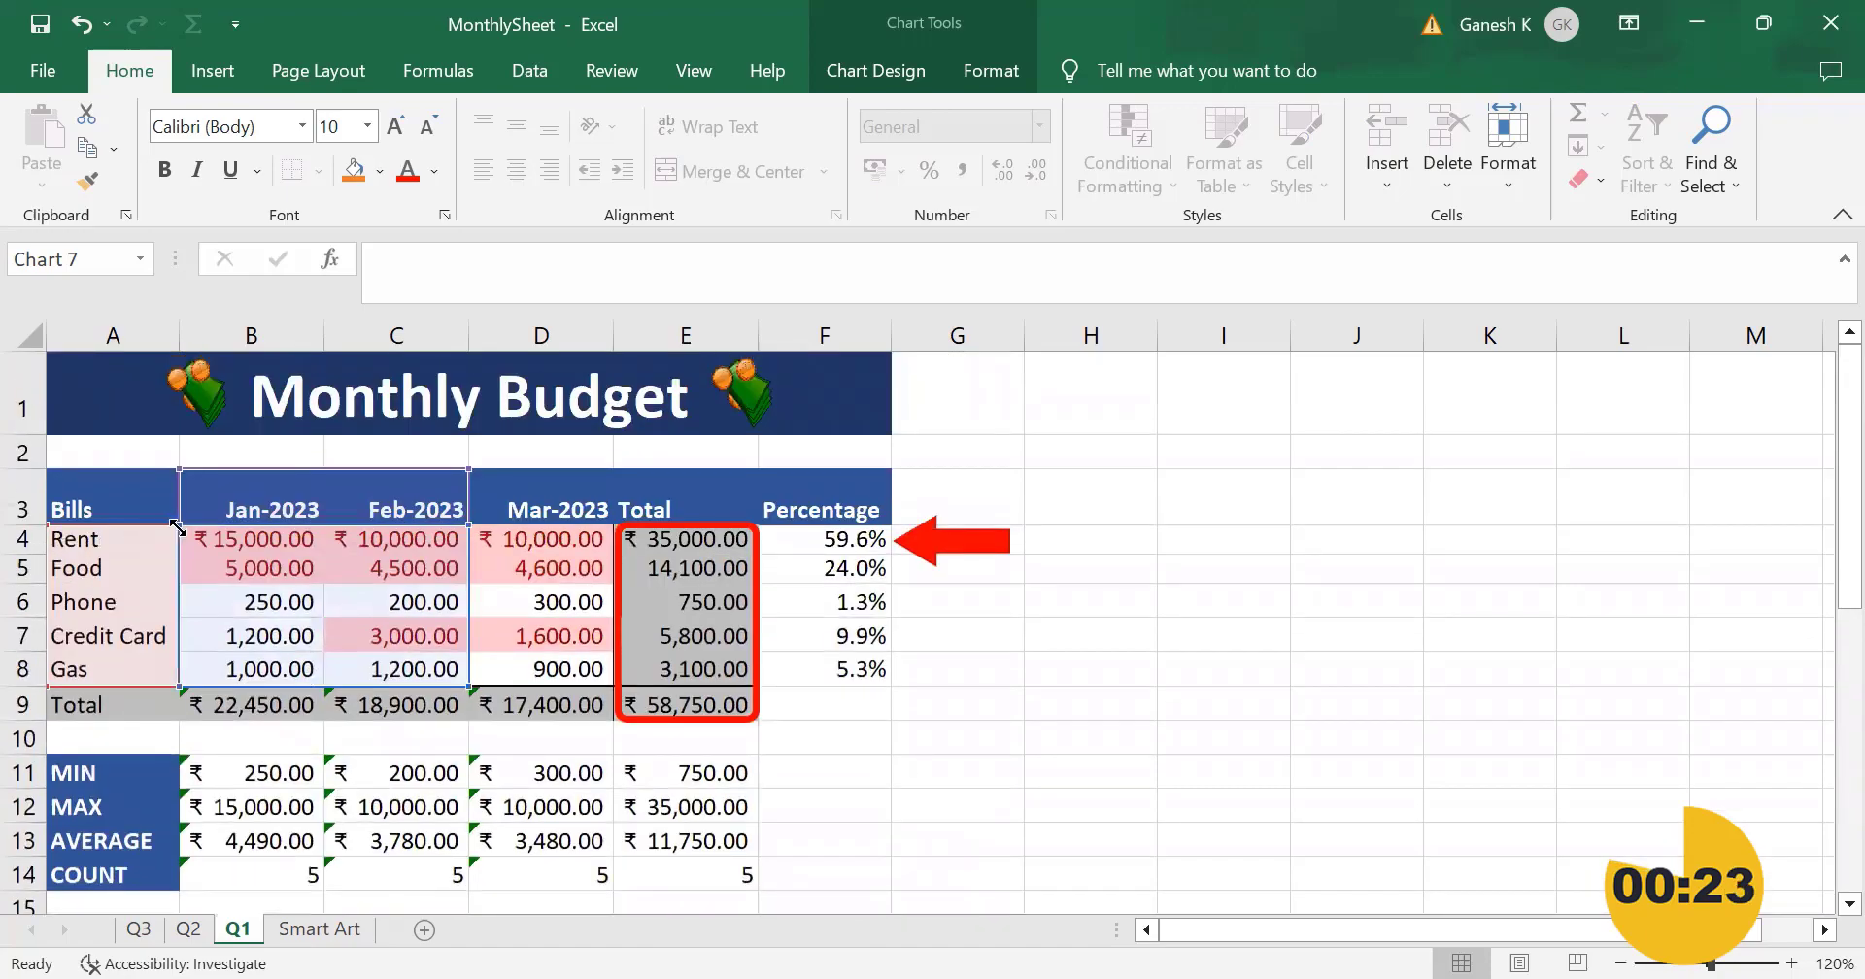
pyautogui.moveTo(177, 526); pyautogui.dragTo(182, 554)
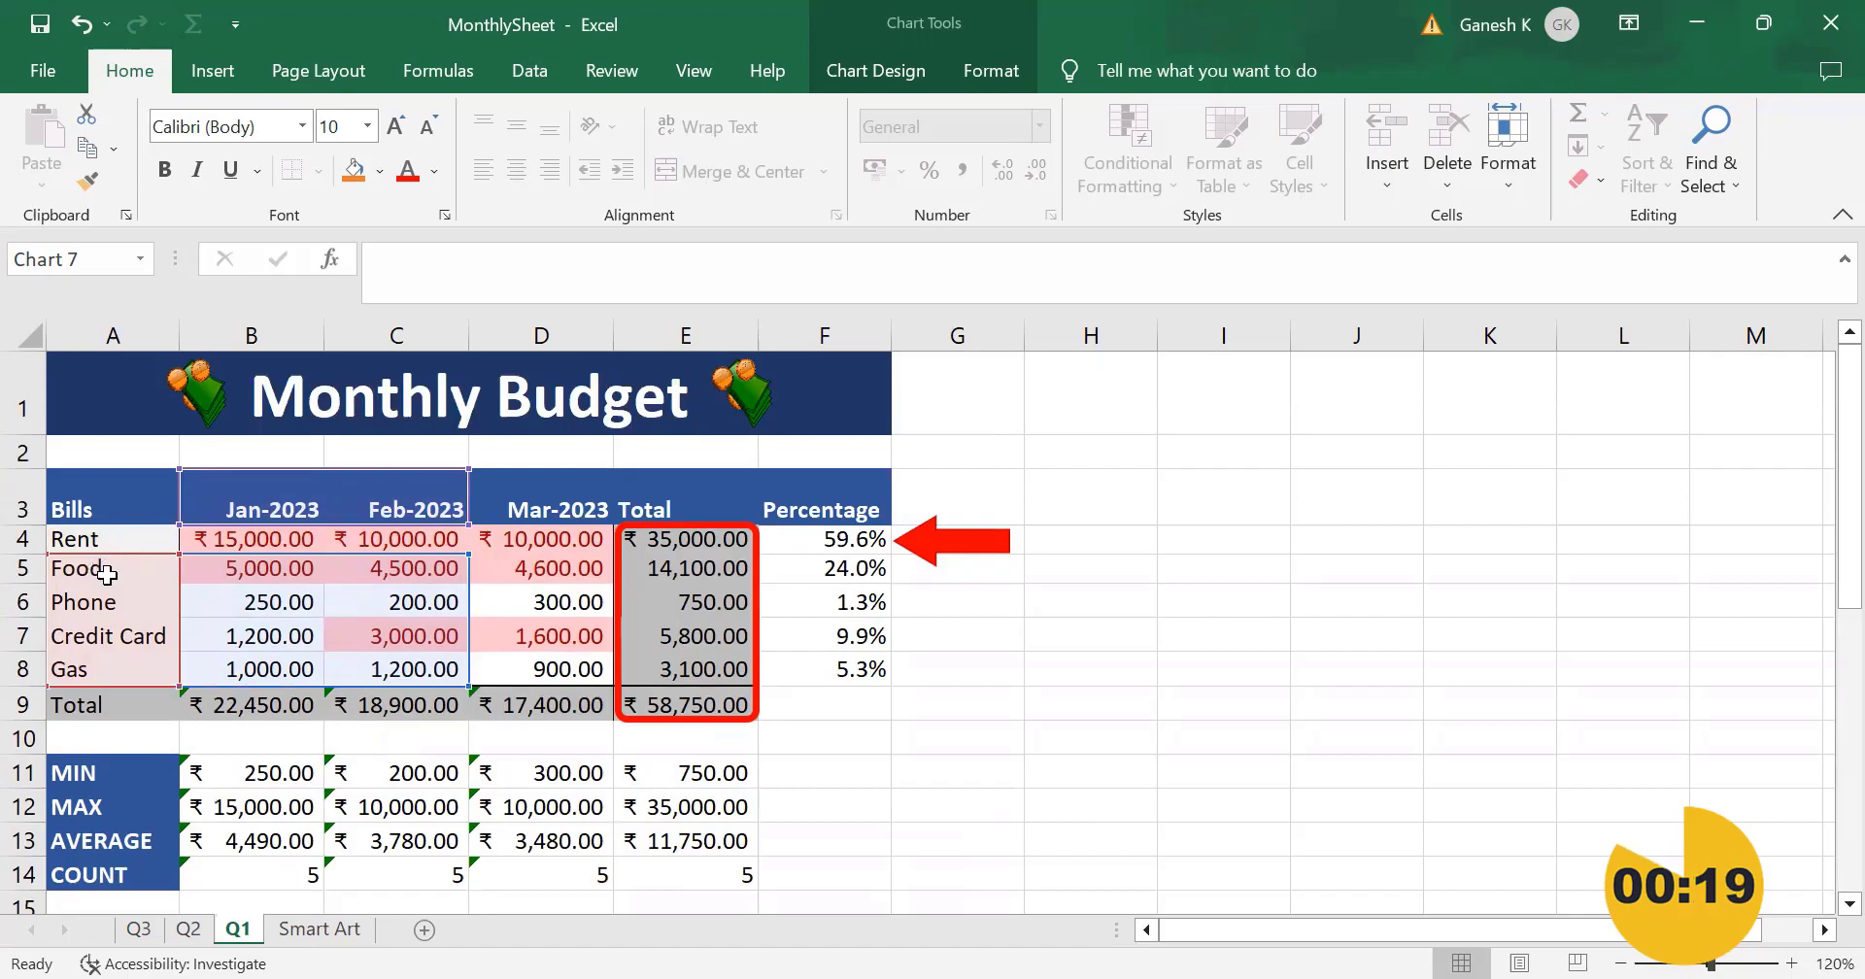
pyautogui.scroll(-7, 335, 641)
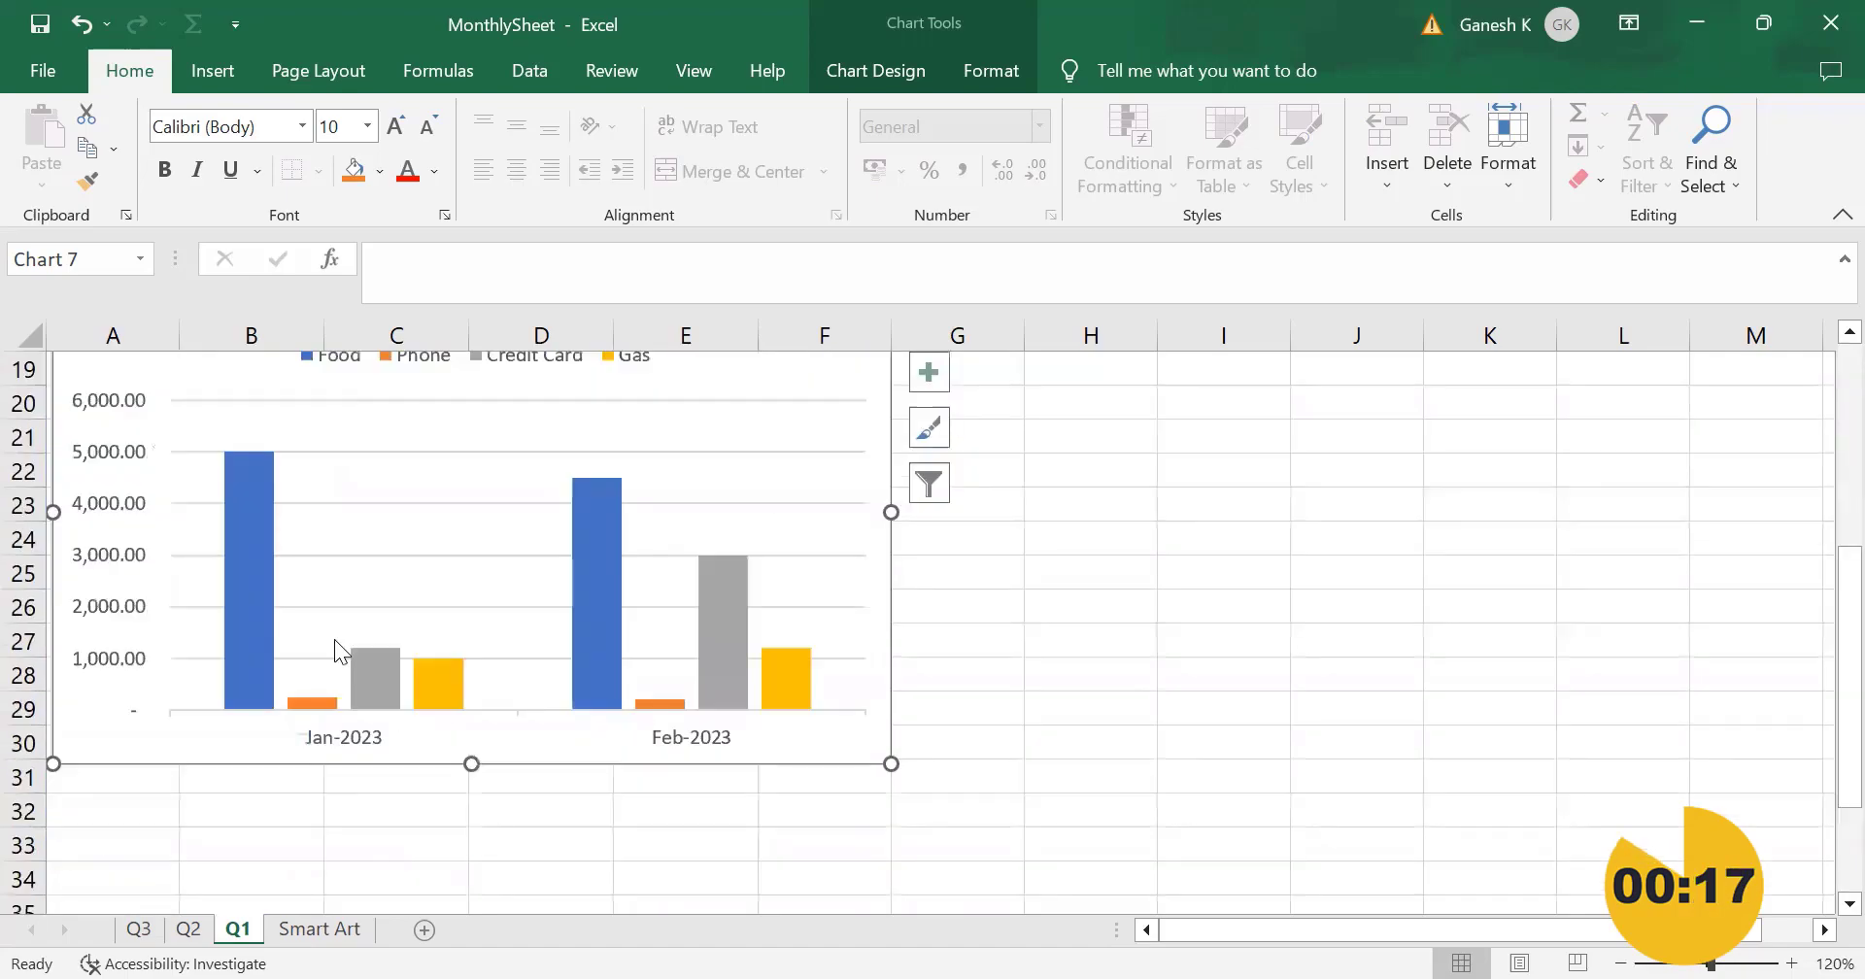
pyautogui.scroll(1, 335, 641)
pyautogui.scroll(1, 335, 641)
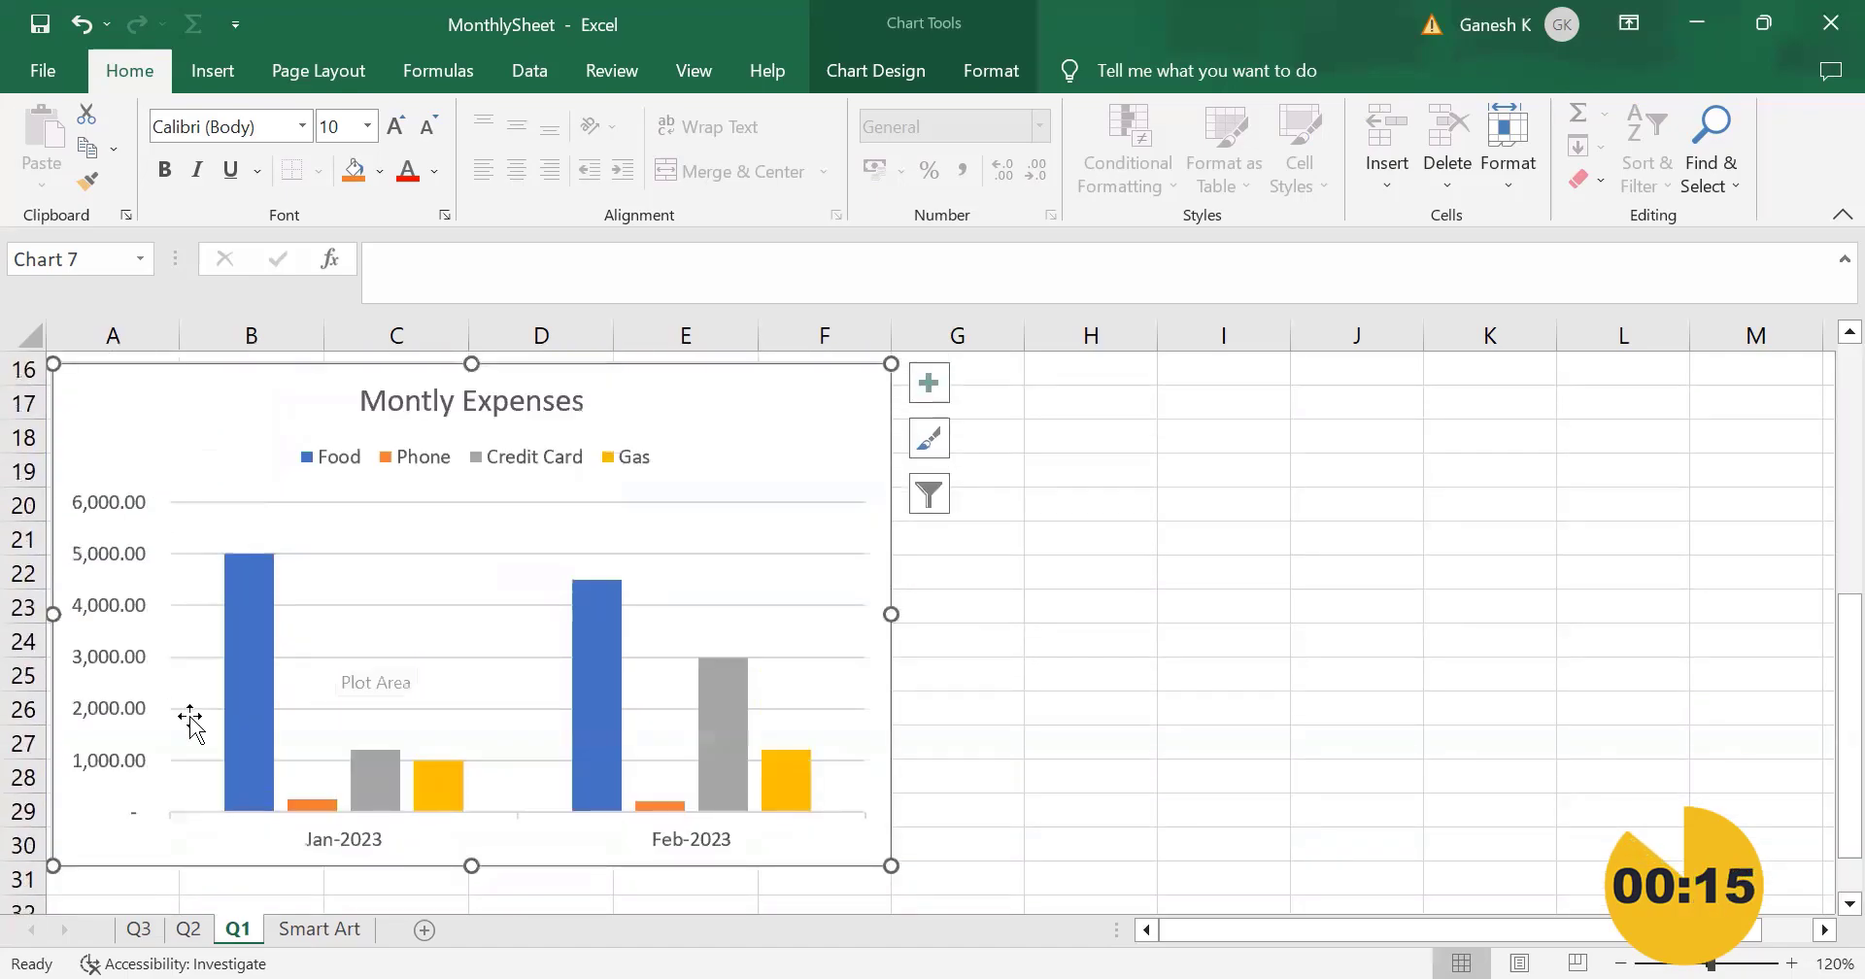
pyautogui.moveTo(250, 666)
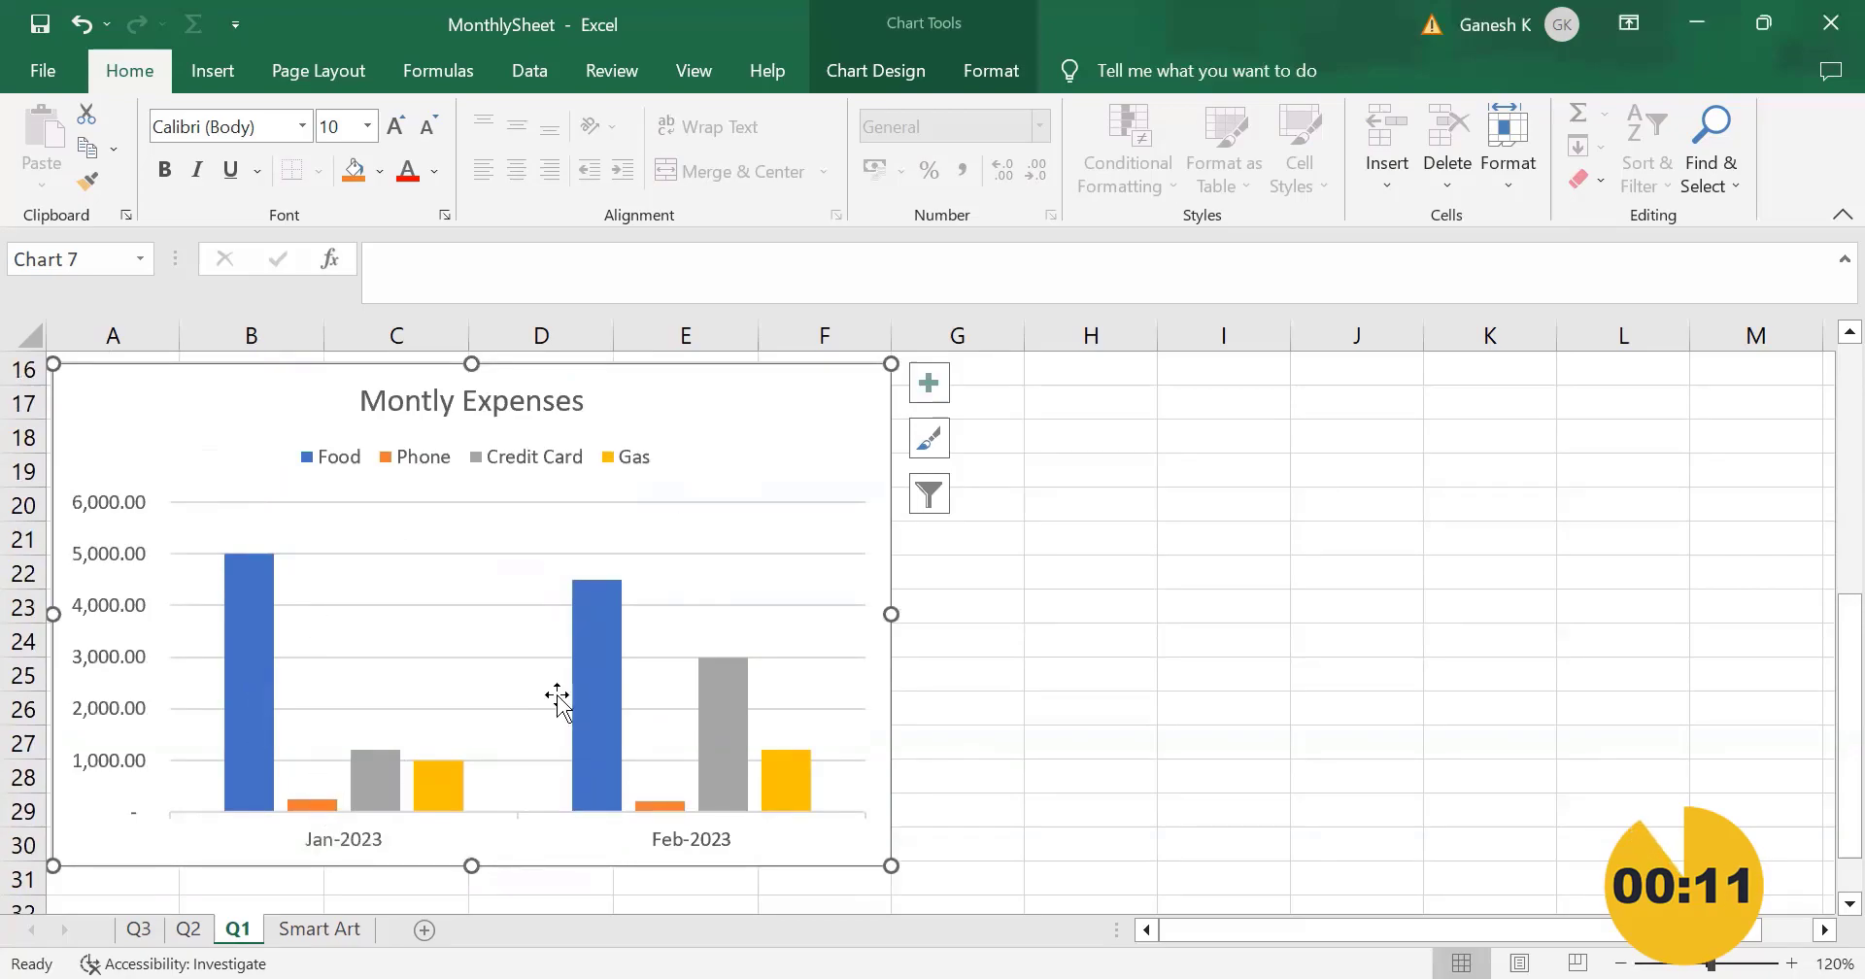
# Step: Extend the chart's source data range to include the Mar-2023 column again and check the chart
pyautogui.scroll(5, 505, 737)
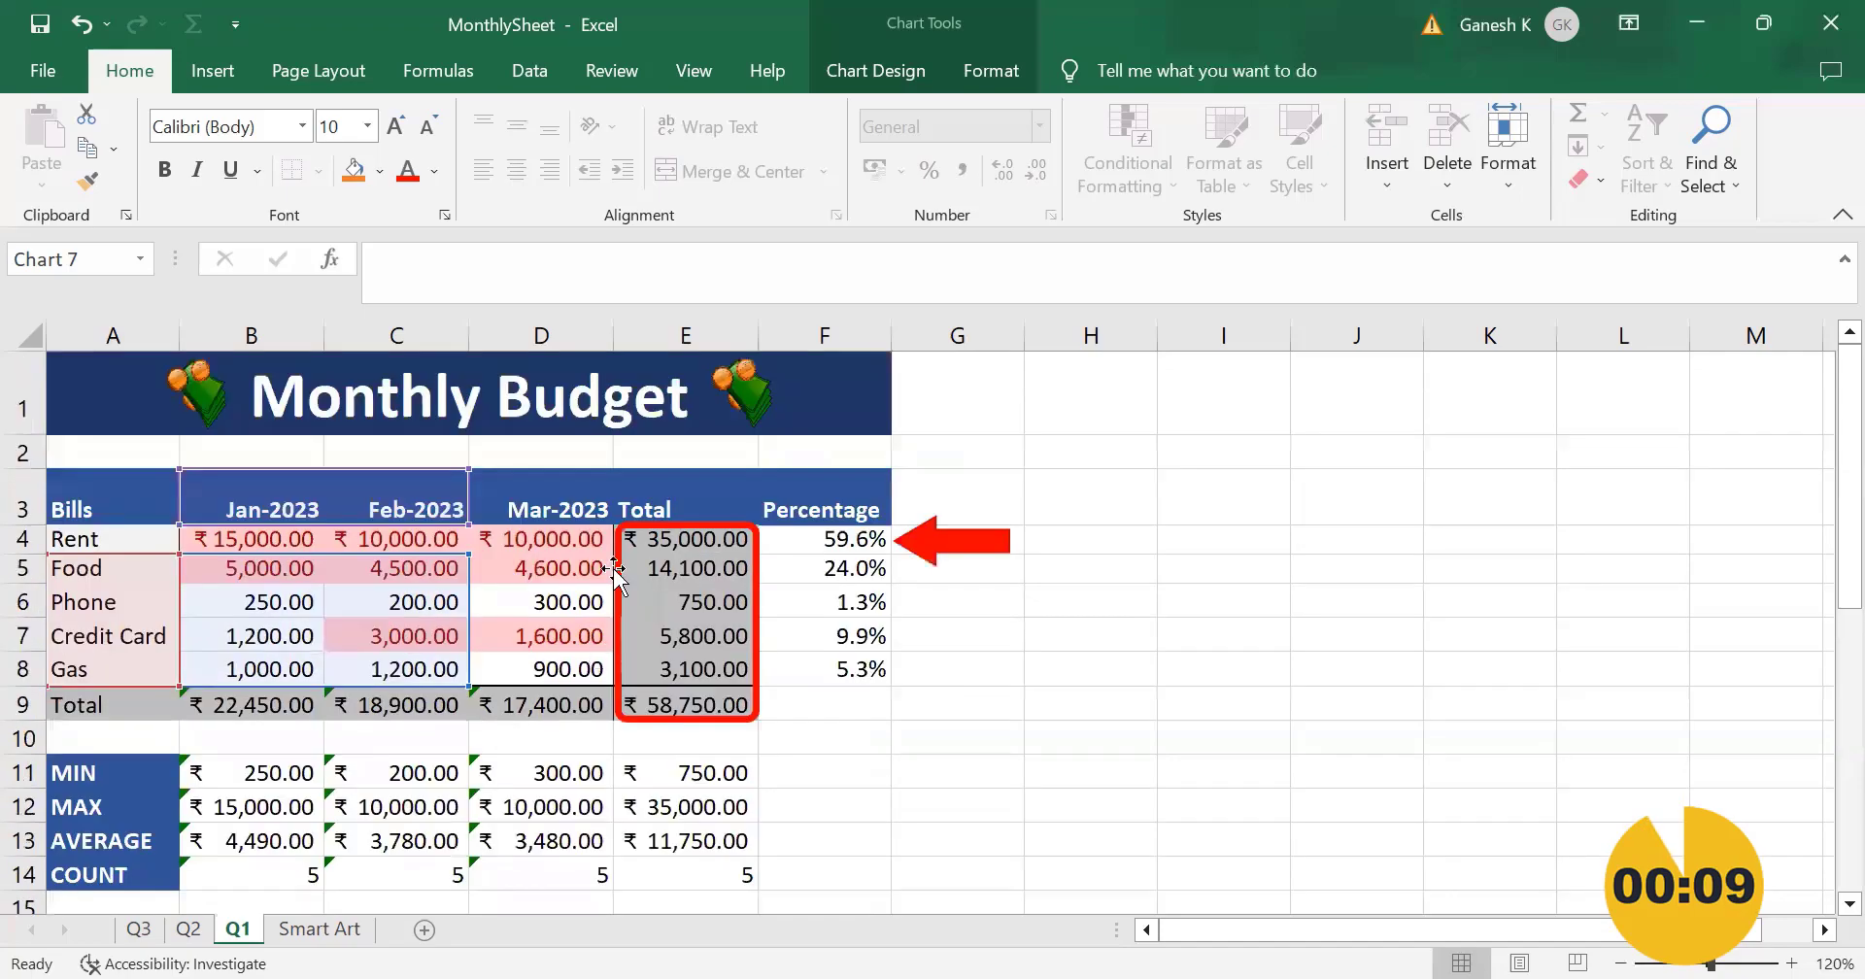
pyautogui.moveTo(470, 554); pyautogui.dragTo(597, 563)
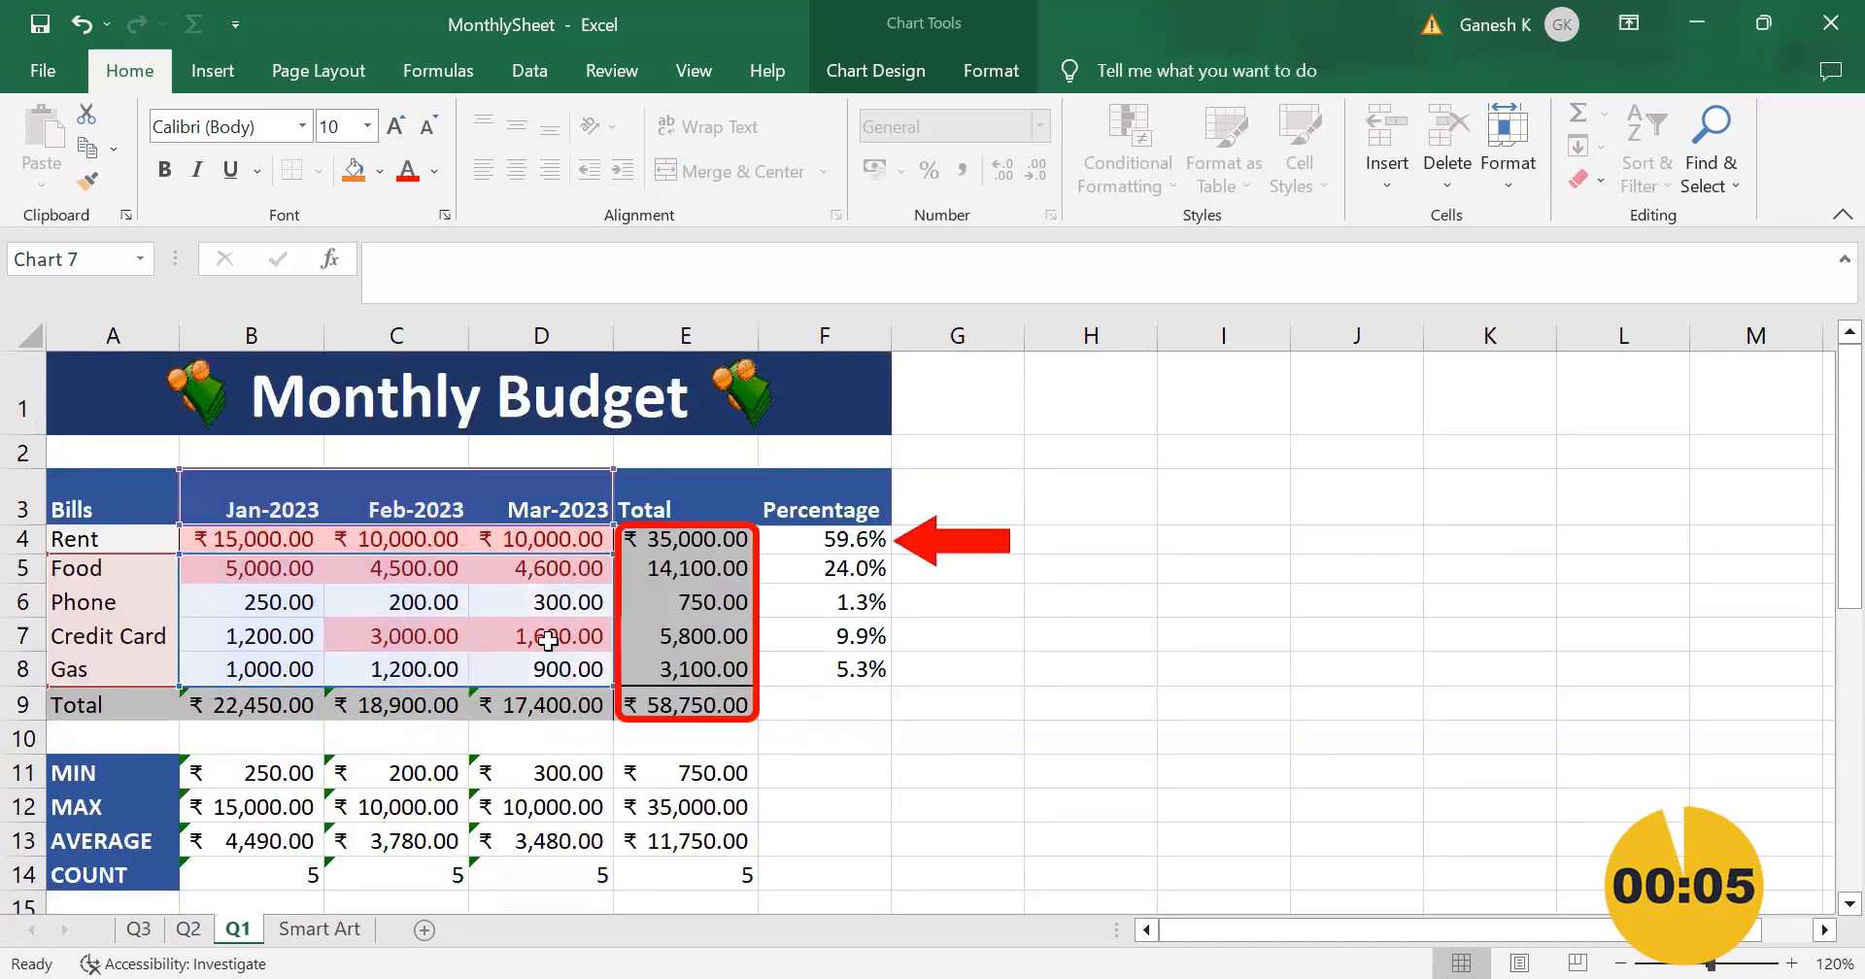
pyautogui.scroll(-7, 561, 699)
pyautogui.scroll(1, 559, 734)
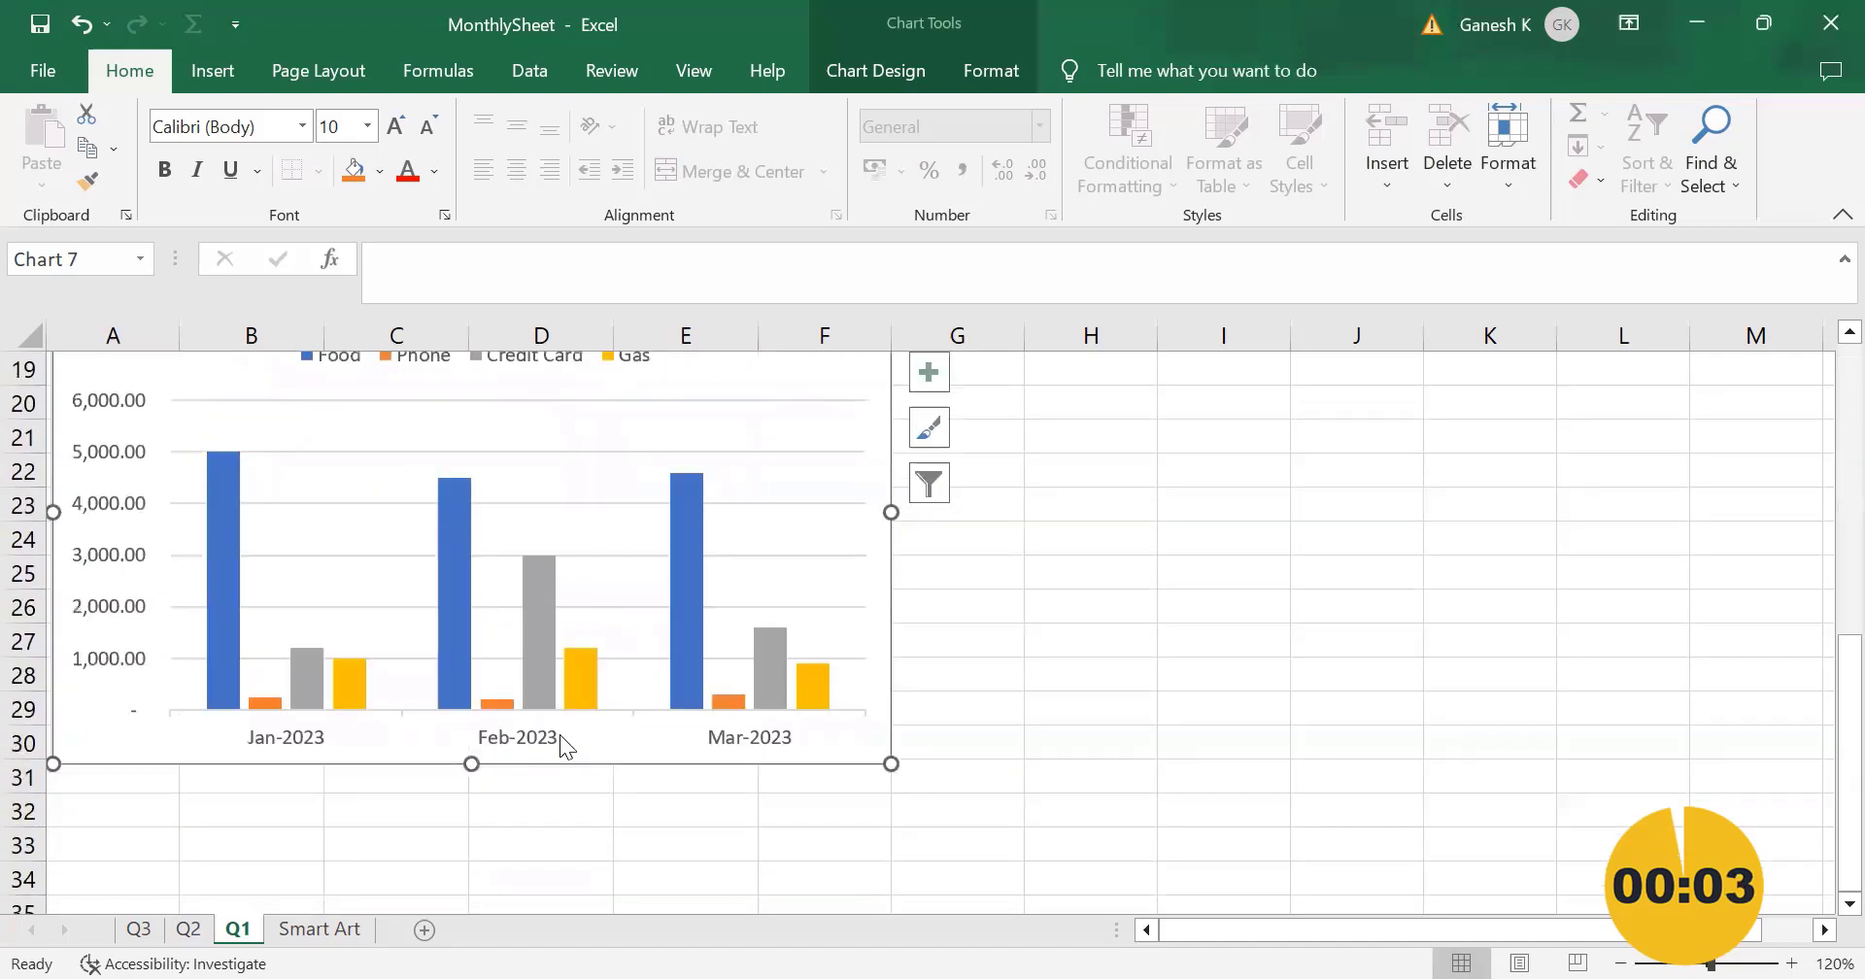
pyautogui.scroll(1, 560, 734)
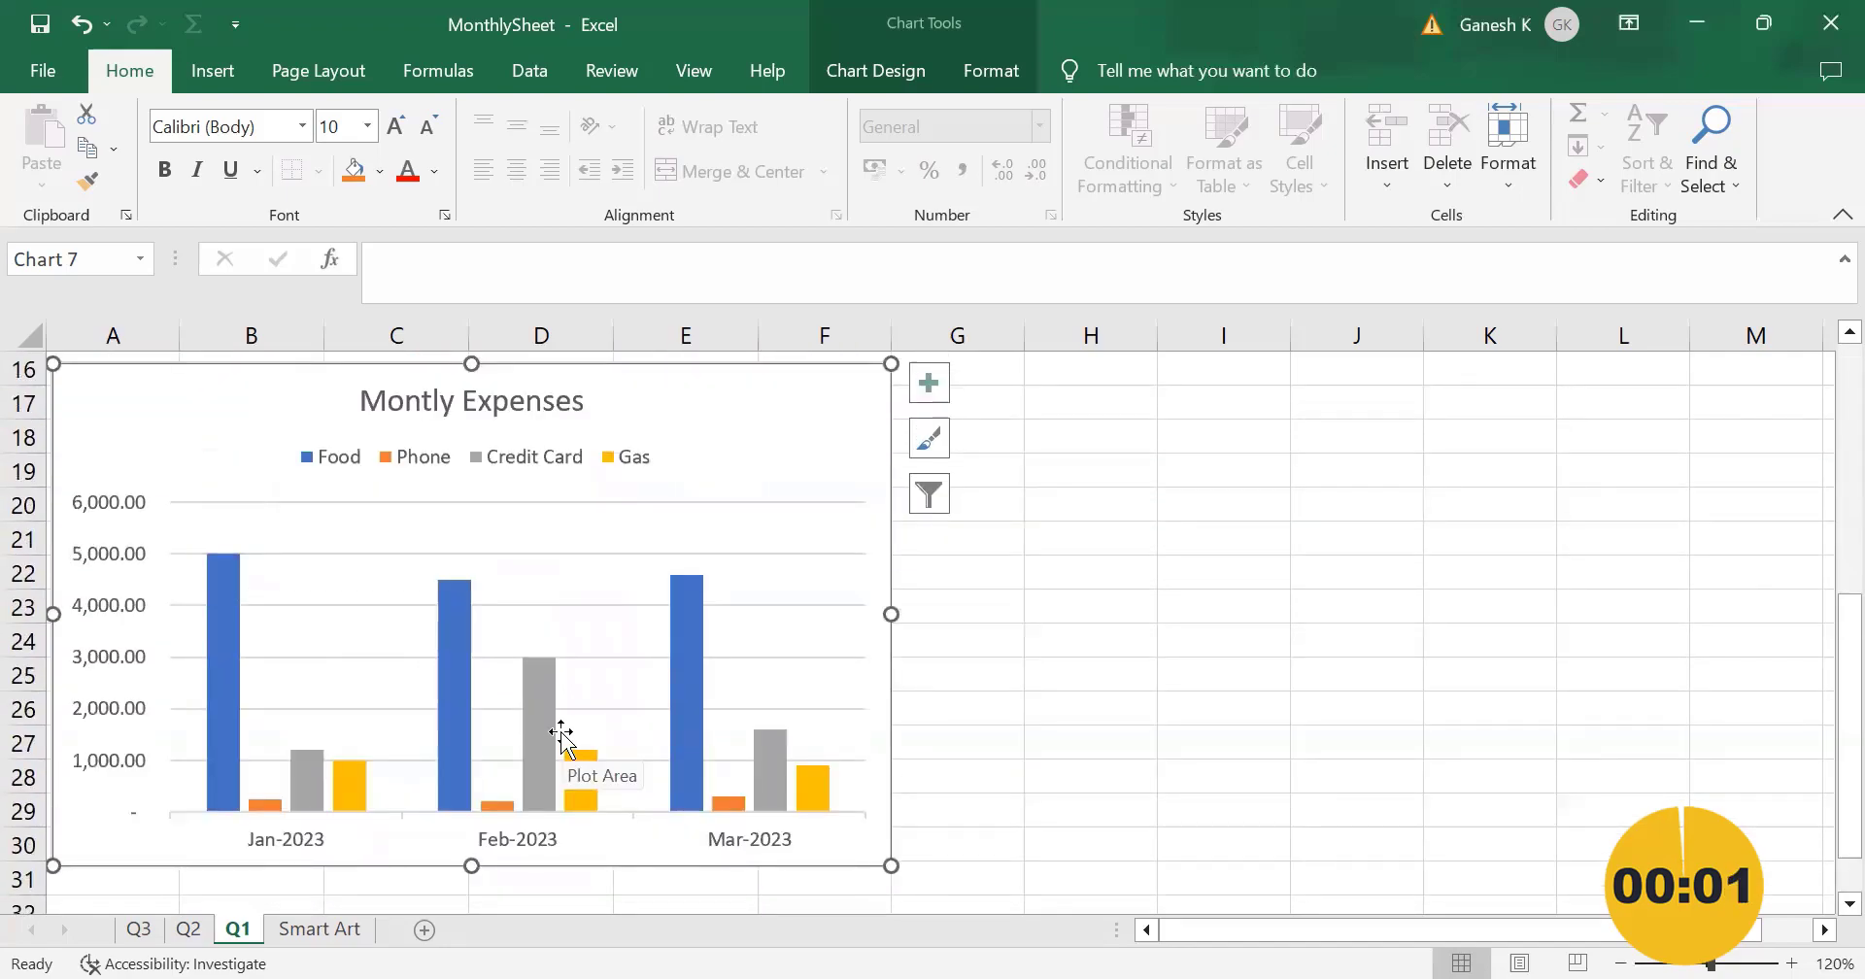